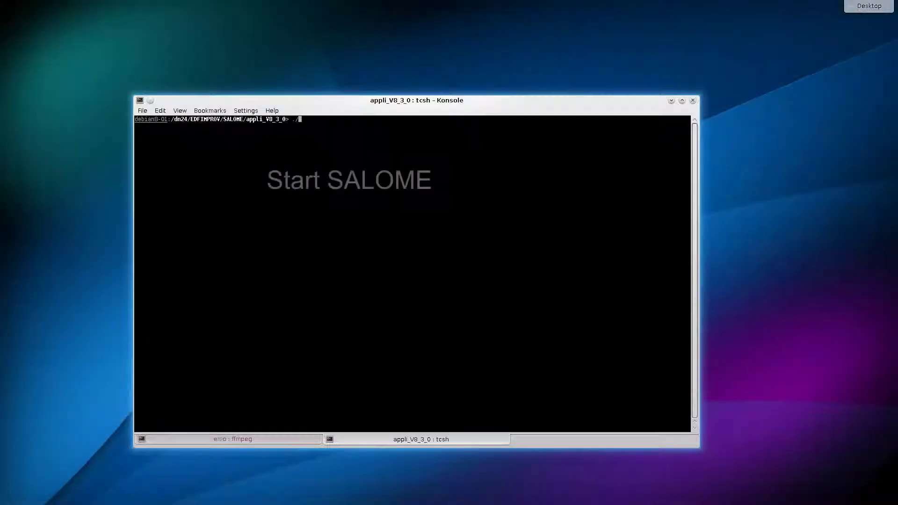
pyautogui.write('salome')
# - Run ./salome in the terminal to start SALOME
pyautogui.press('Return')
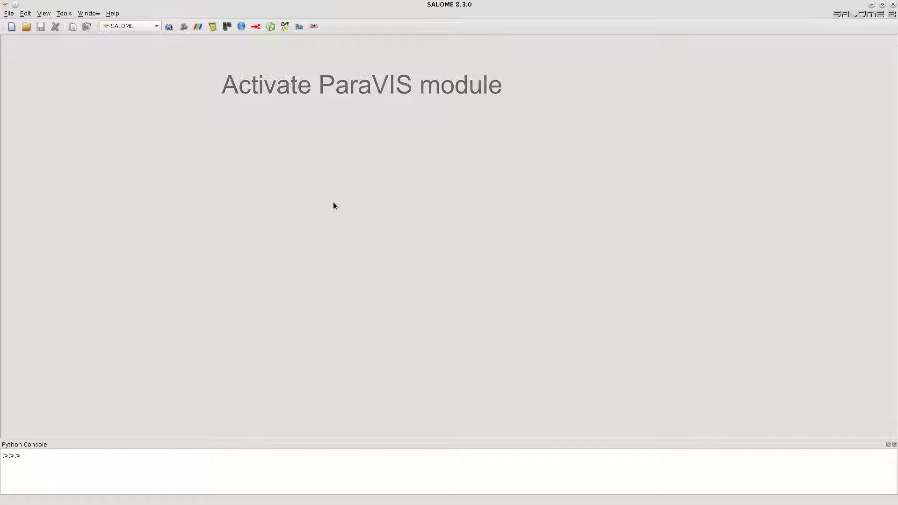
# - Activate ParaVIS in a new study and dismiss the Output Messages window
pyautogui.click(199, 26)
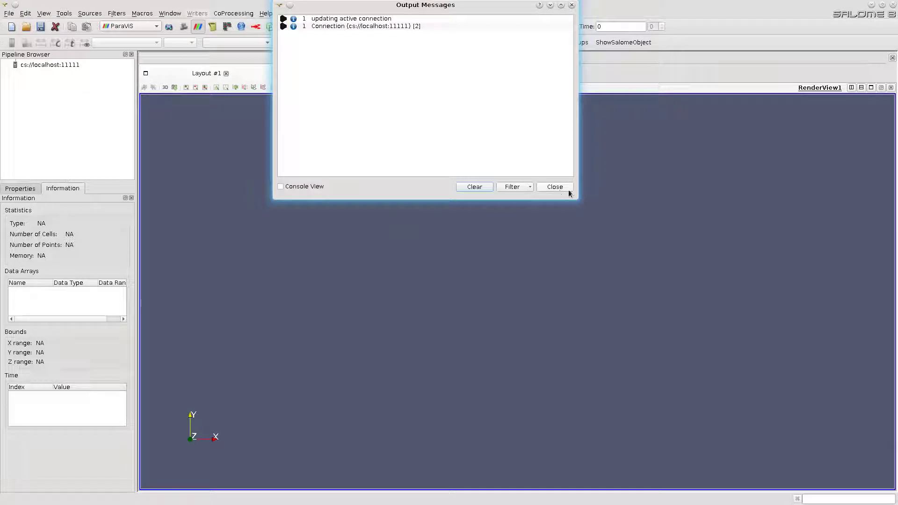
pyautogui.click(560, 188)
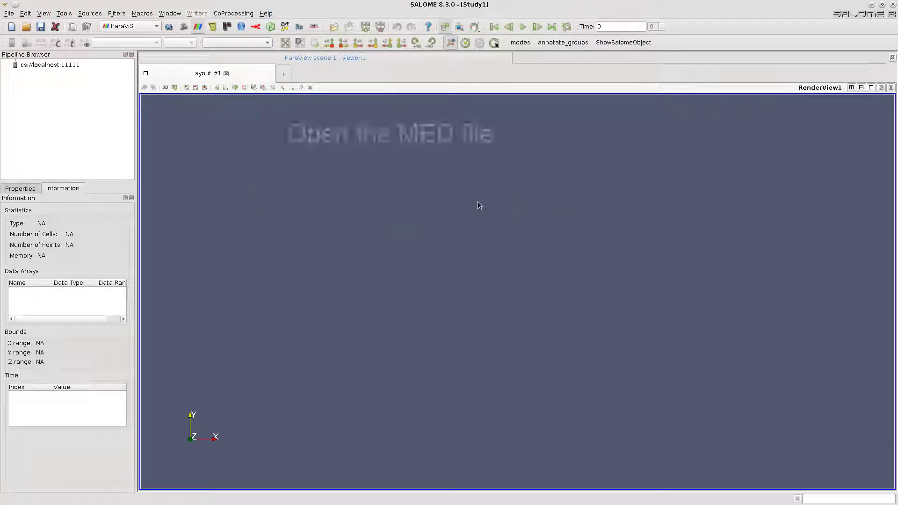
# - Open TimeStamps.med from the EDFIMPROV med_files folder
pyautogui.click(335, 29)
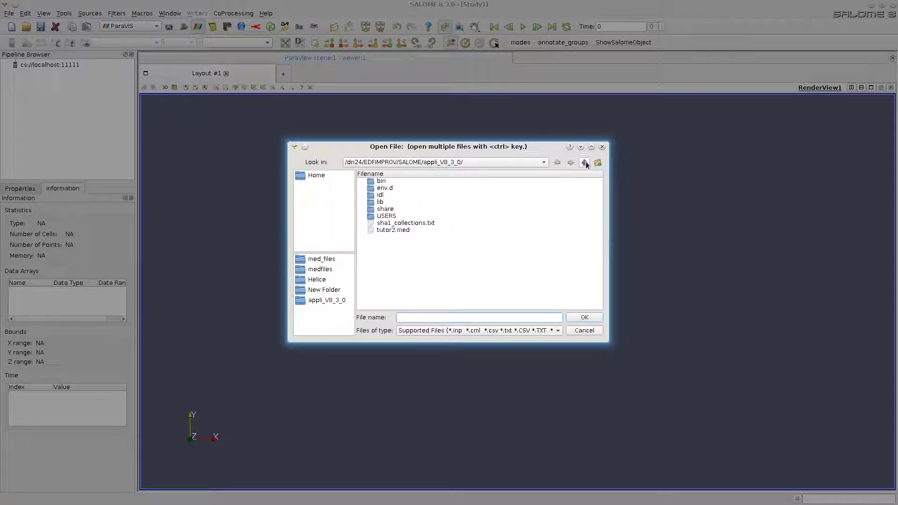
pyautogui.click(585, 163)
pyautogui.click(584, 163)
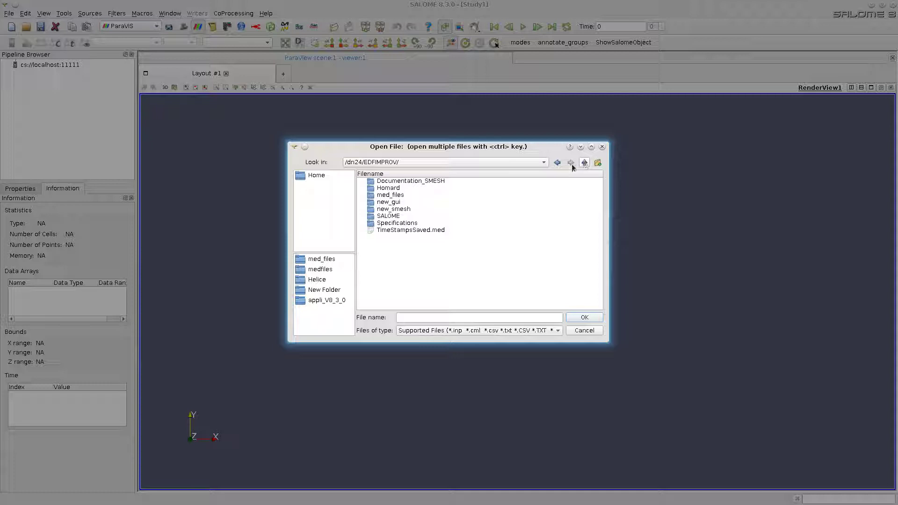
pyautogui.click(391, 198)
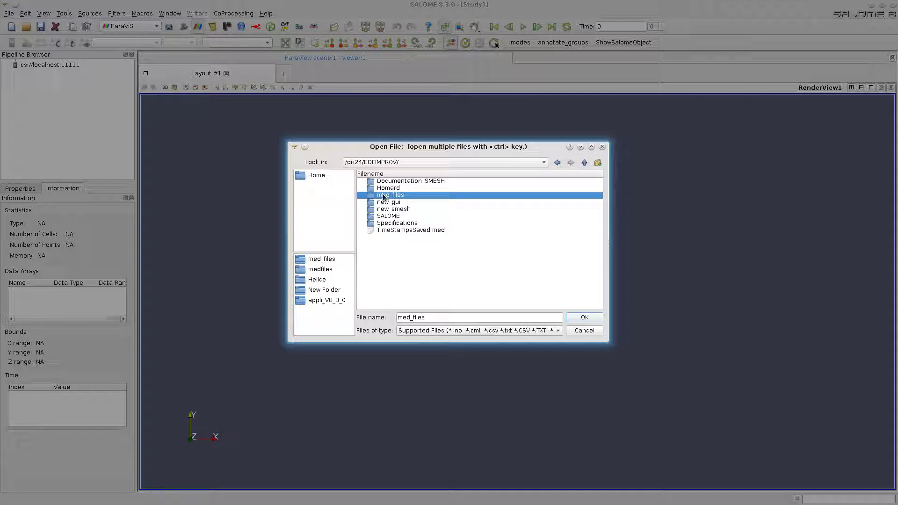
pyautogui.doubleClick(384, 198)
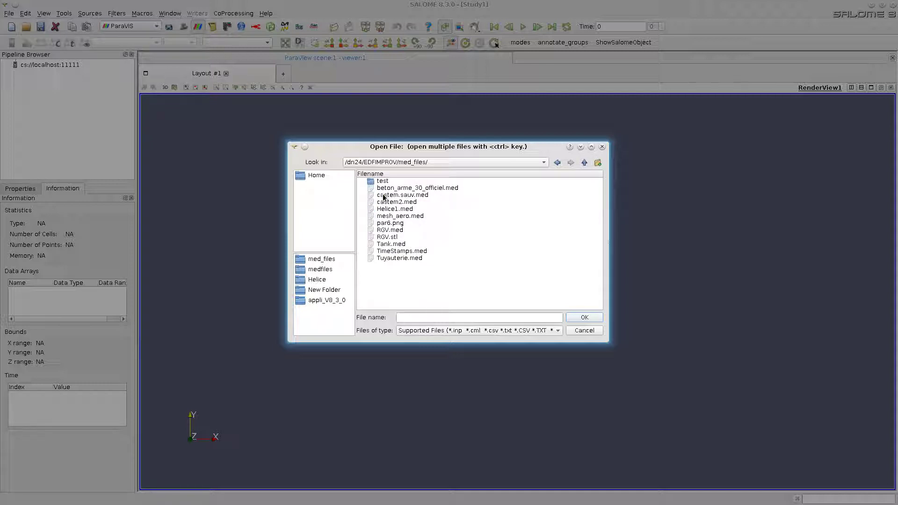
pyautogui.click(396, 252)
pyautogui.click(582, 318)
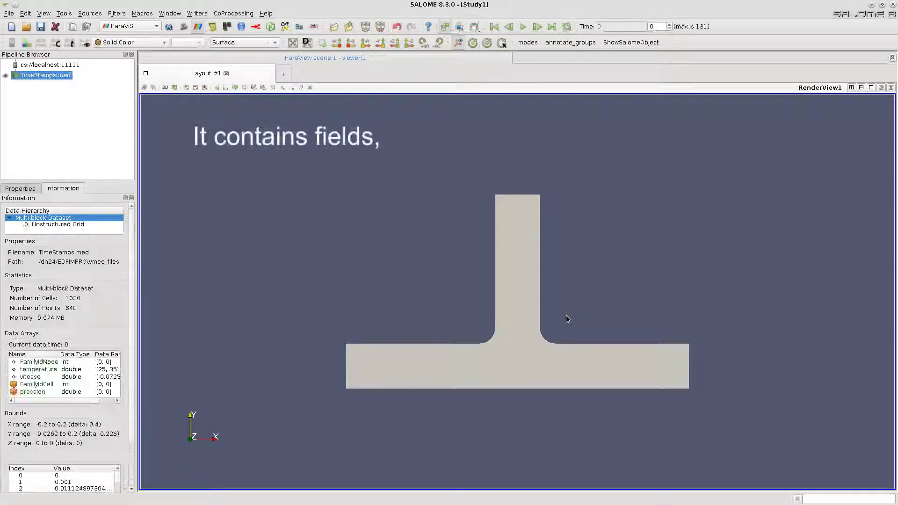
# - Colour the mesh by temperature and display it as Surface With Edges
pyautogui.click(163, 43)
pyautogui.click(141, 63)
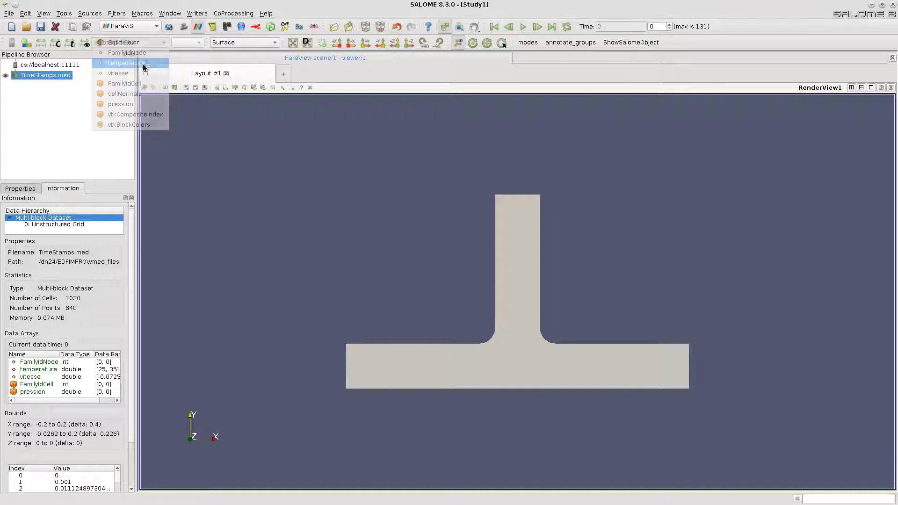
pyautogui.click(259, 42)
pyautogui.click(246, 77)
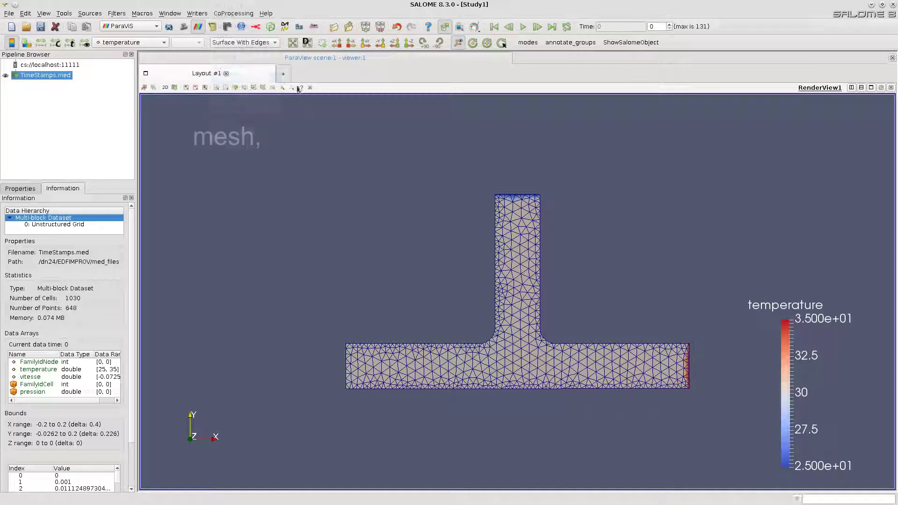
# - Step through time steps 30, 60 and 131, then jump to the first and last frames
pyautogui.click(671, 24)
pyautogui.click(671, 25)
pyautogui.click(671, 24)
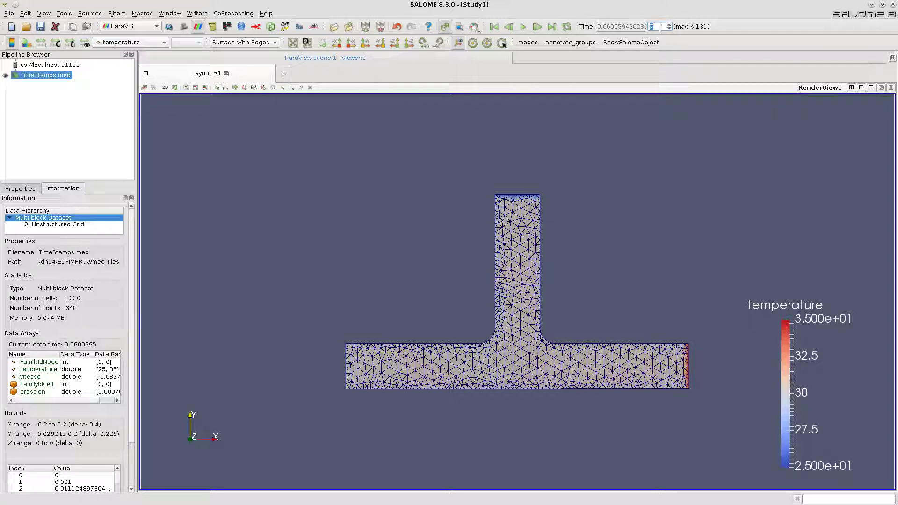
pyautogui.press('Return')
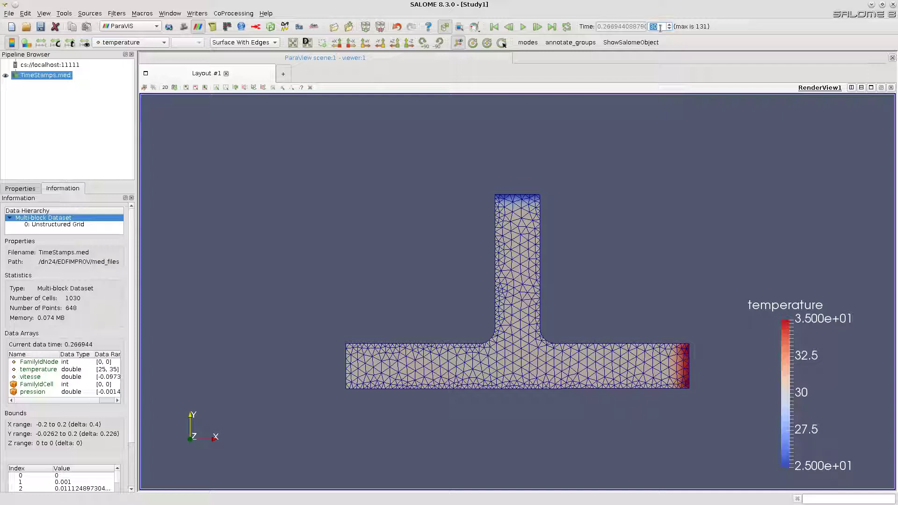
pyautogui.press('Return')
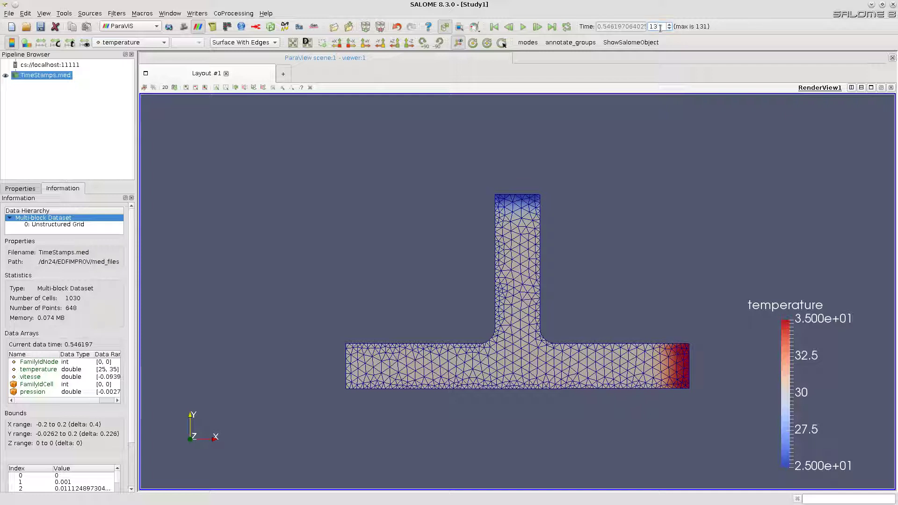
pyautogui.press('Return')
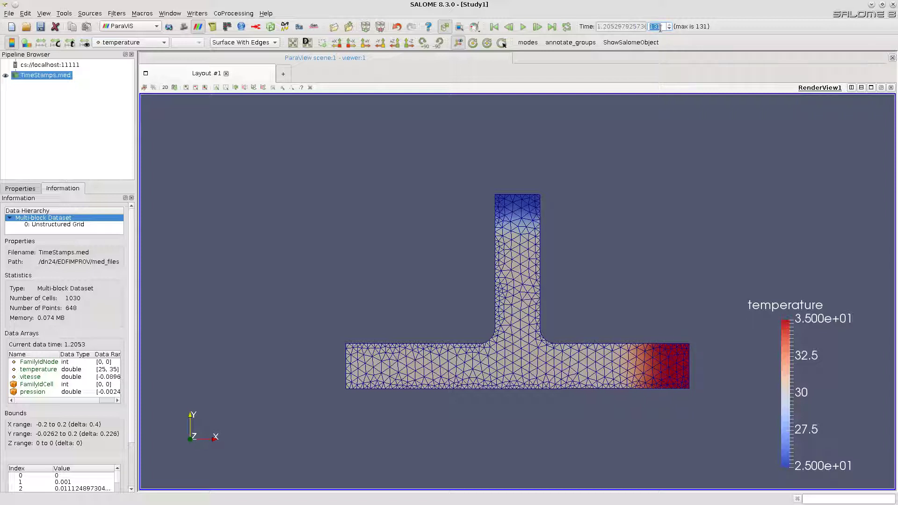
pyautogui.click(495, 27)
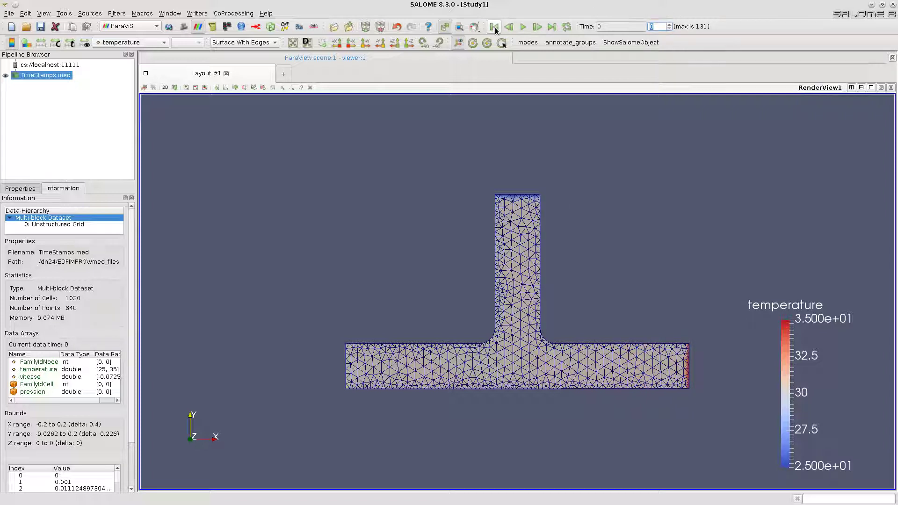
pyautogui.click(553, 27)
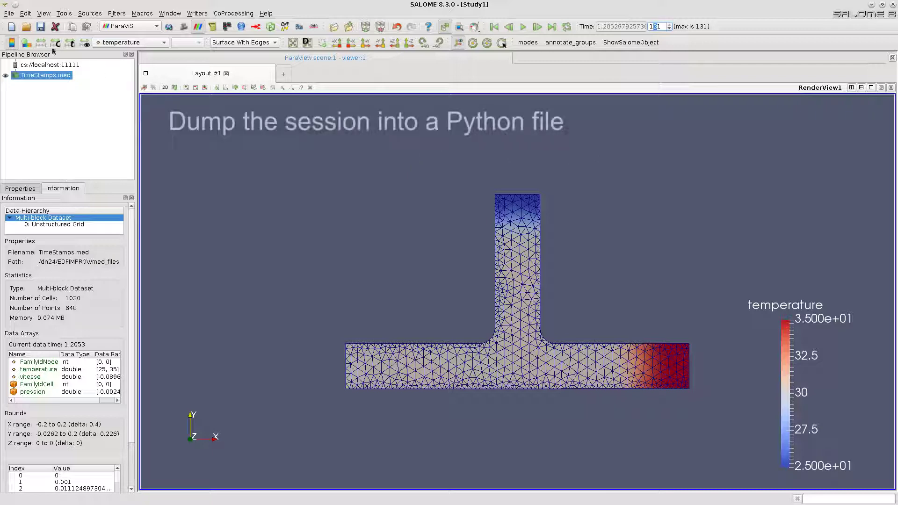
# - Dump the study as Python script TimeStamps_import into /users/emo/medfiles
pyautogui.click(9, 14)
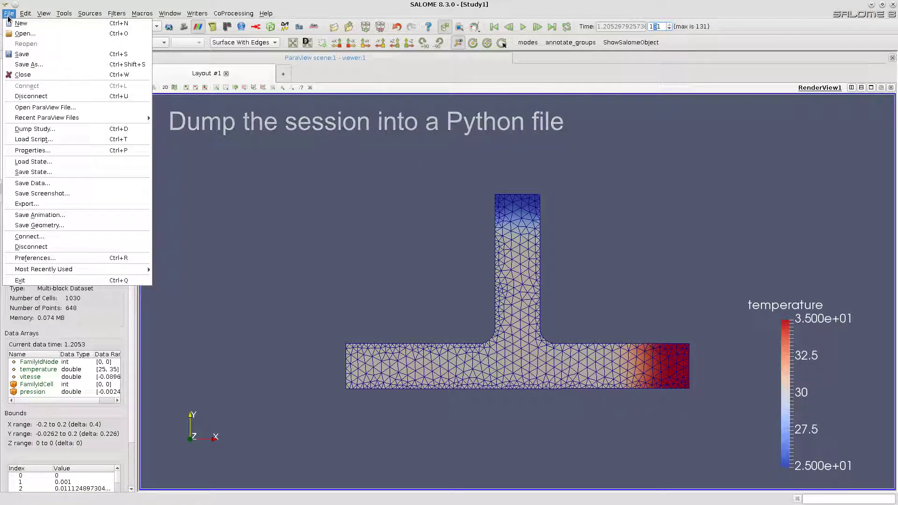
pyautogui.click(35, 129)
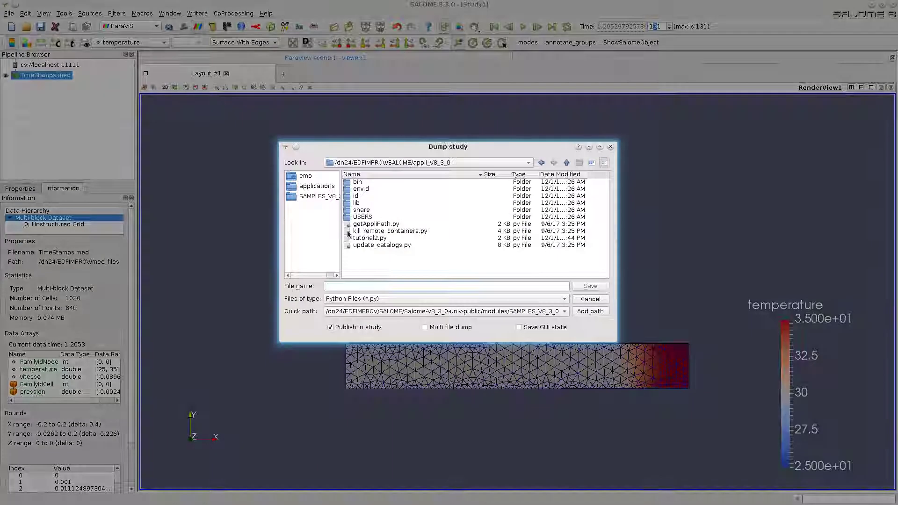
pyautogui.click(306, 177)
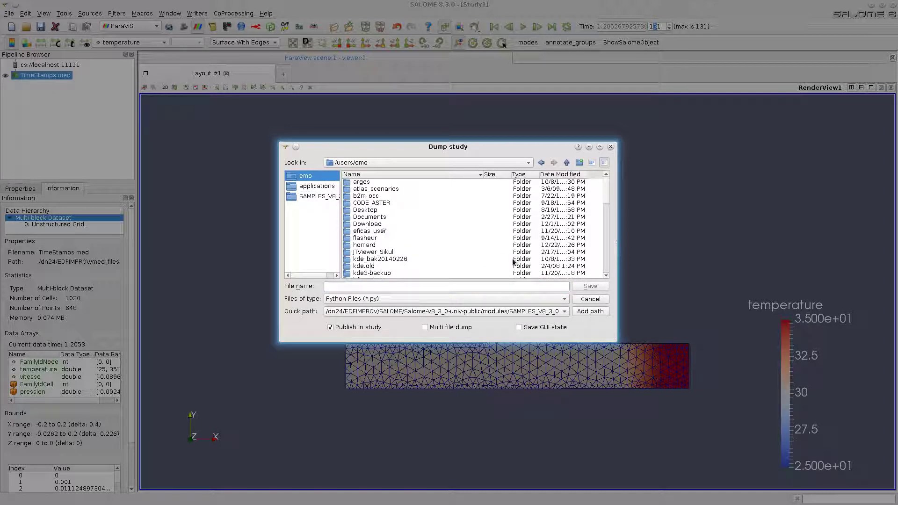
pyautogui.click(608, 247)
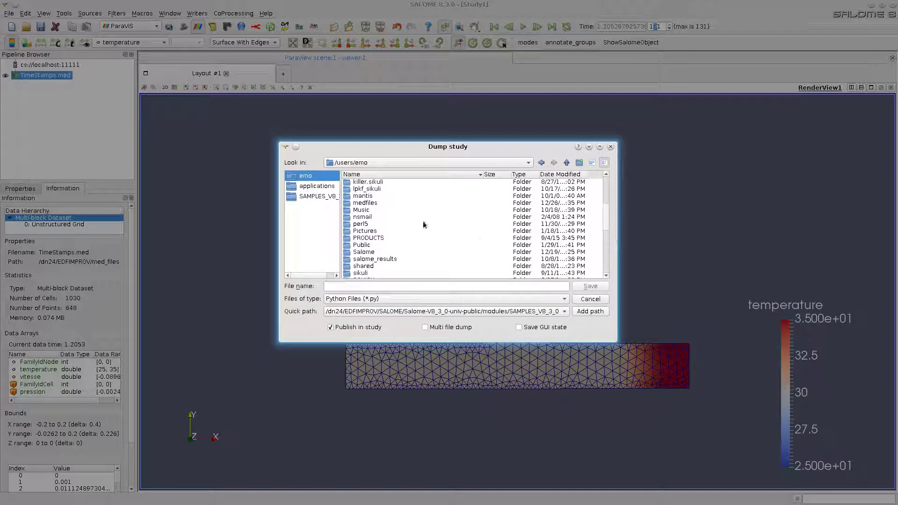
pyautogui.doubleClick(362, 204)
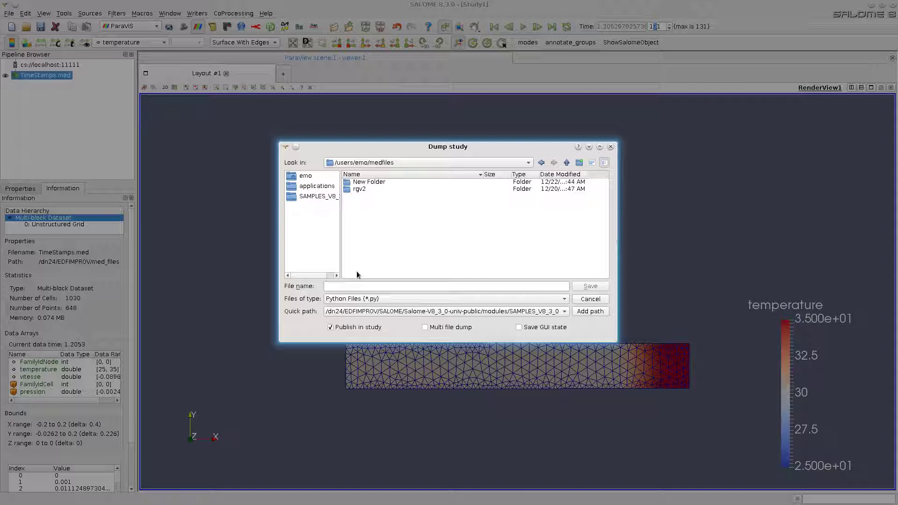
pyautogui.write('TimeSt')
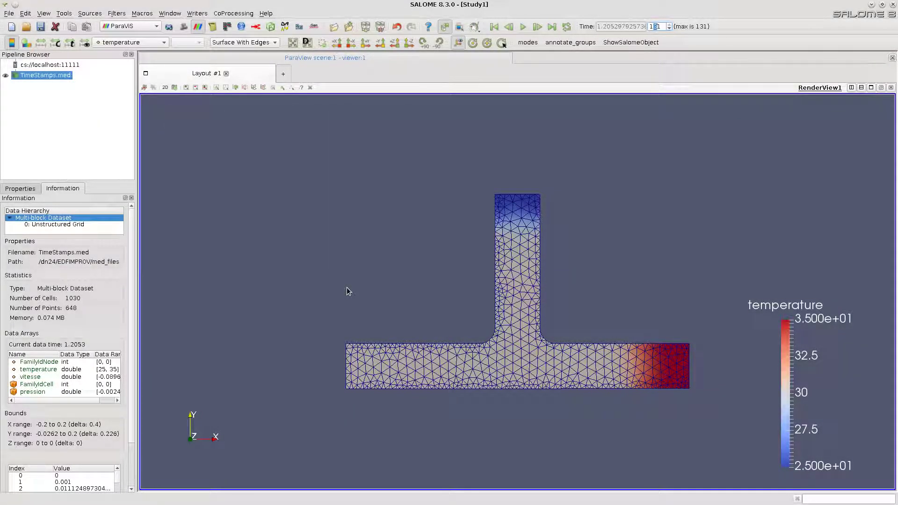
# - Close the study without saving and dismiss the Output Messages window
pyautogui.click(9, 14)
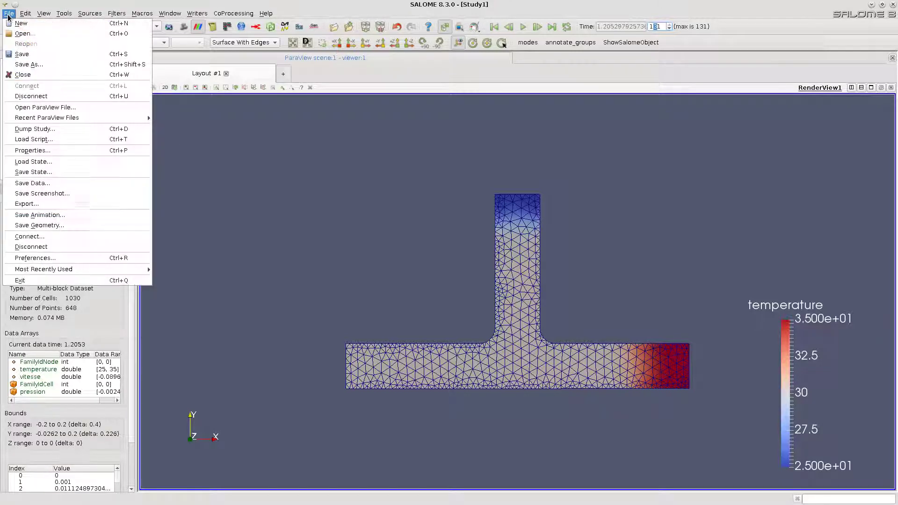
pyautogui.click(23, 75)
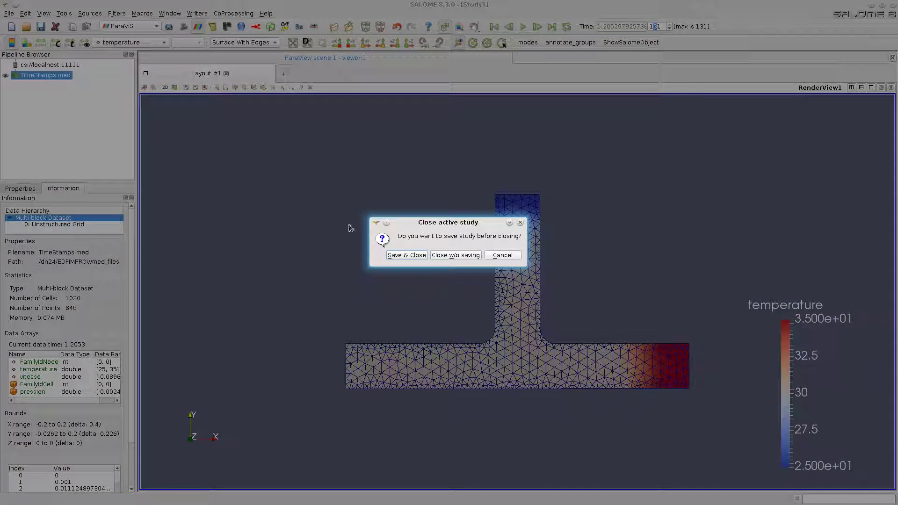
pyautogui.click(456, 254)
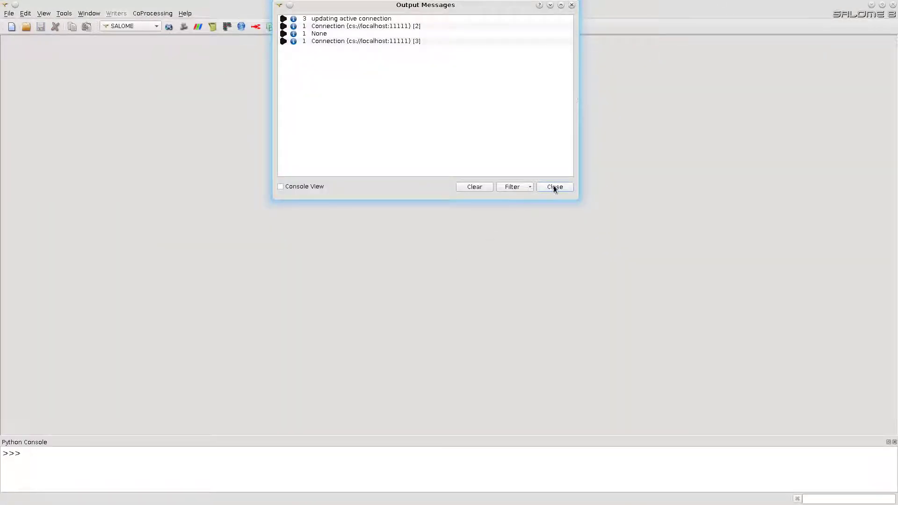
pyautogui.click(554, 187)
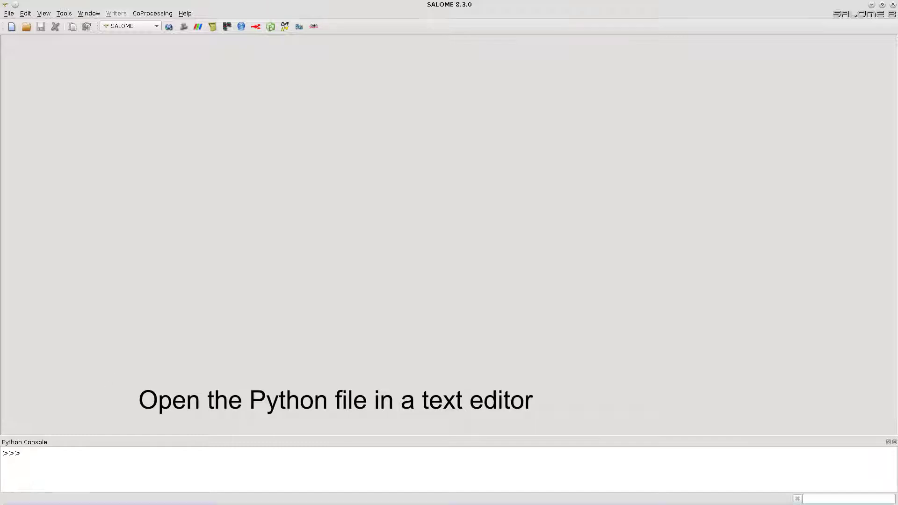
# - Launch GNU Emacs, move its window left, and bring up the Find file dialog
pyautogui.click(6, 499)
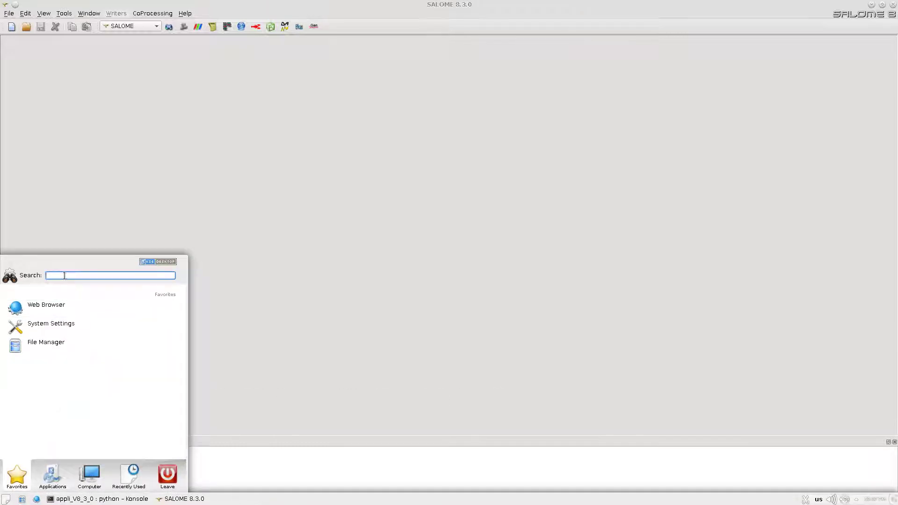
pyautogui.write('ema')
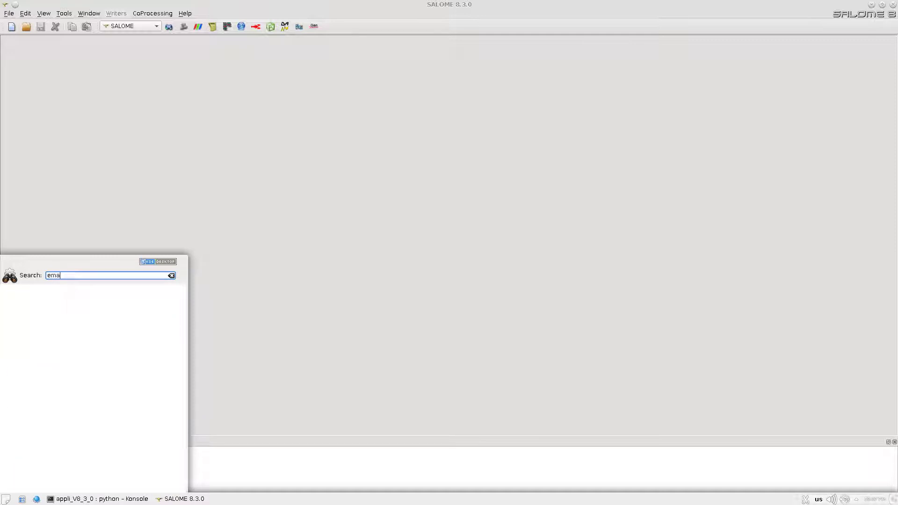
pyautogui.click(50, 295)
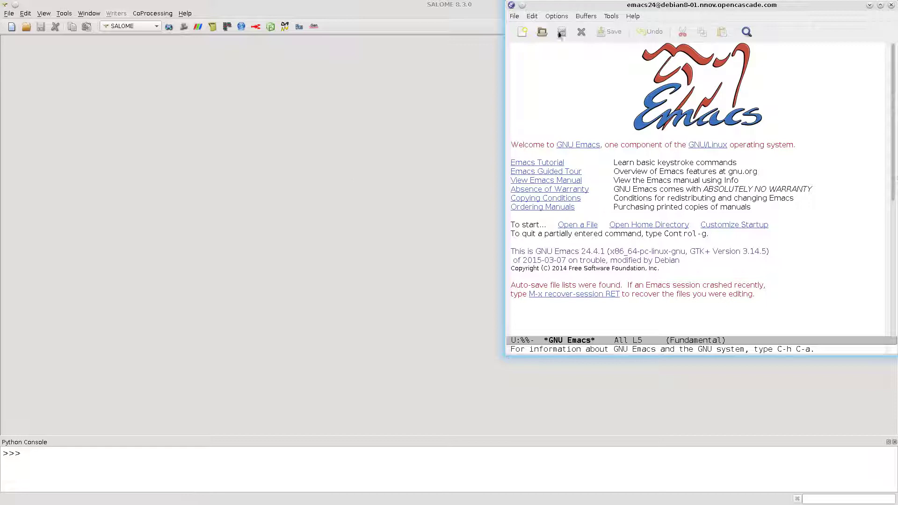
pyautogui.moveTo(591, 6); pyautogui.dragTo(124, 52)
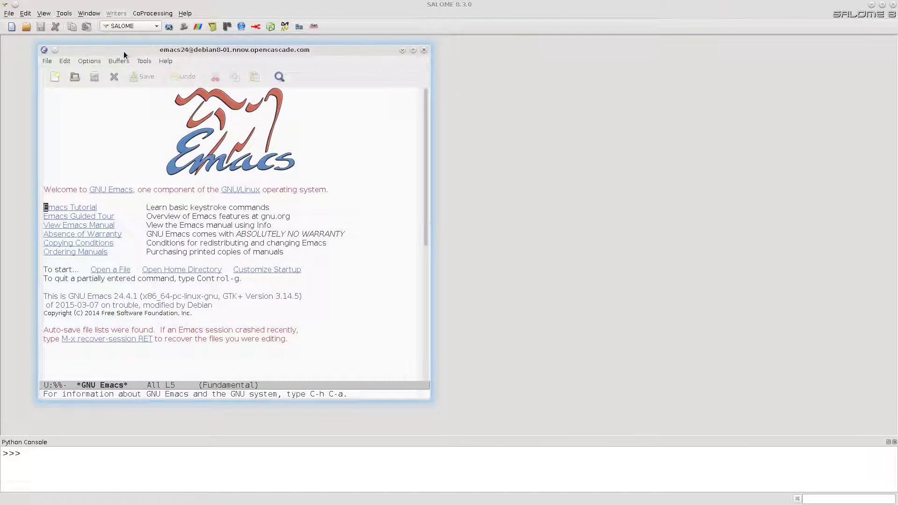
pyautogui.click(46, 61)
pyautogui.click(60, 91)
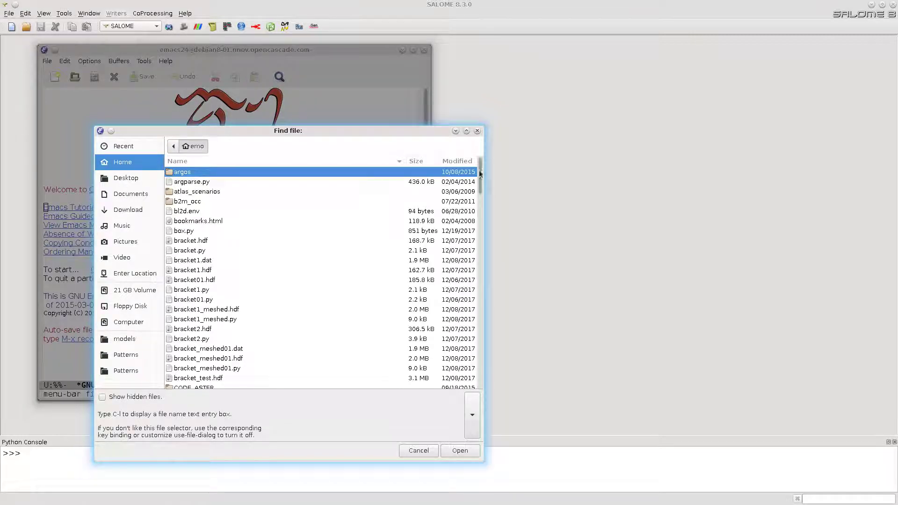
pyautogui.moveTo(480, 176); pyautogui.dragTo(480, 270)
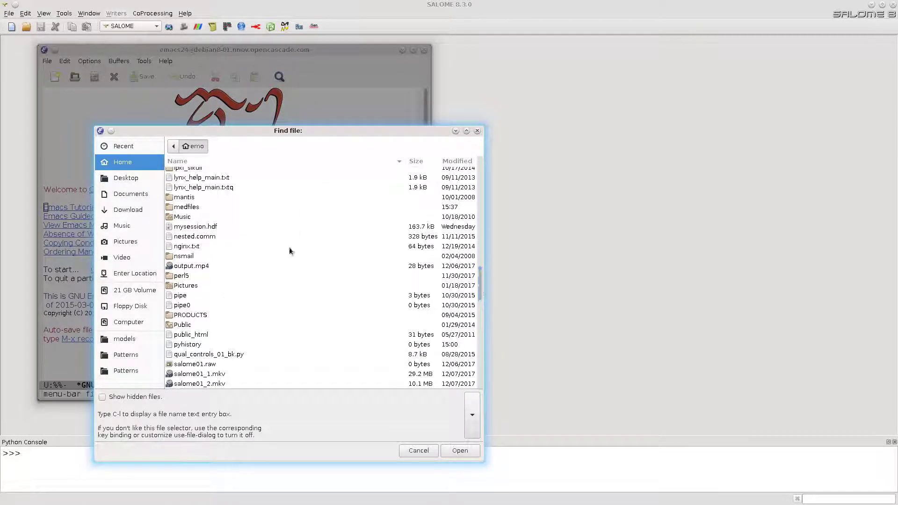
# - Open TimeStamps_Import.py from the medfiles folder in Emacs
pyautogui.click(179, 208)
pyautogui.doubleClick(179, 208)
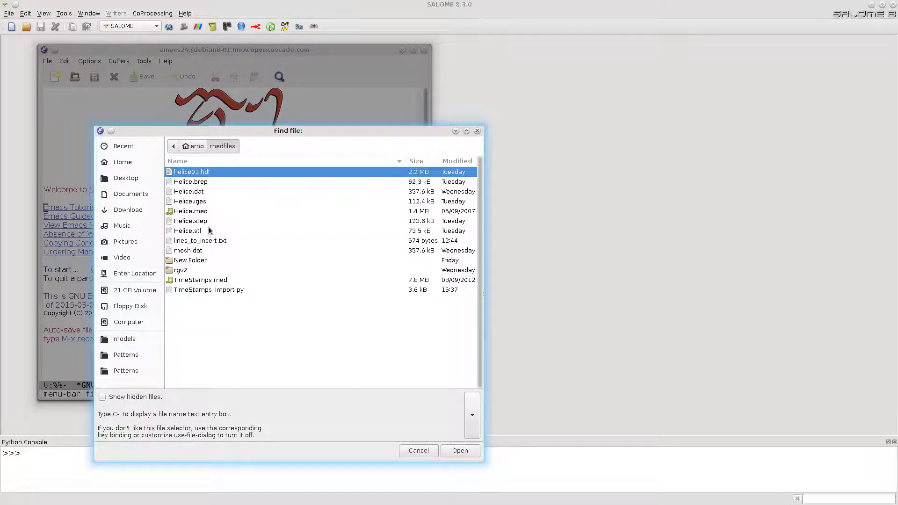
pyautogui.click(194, 290)
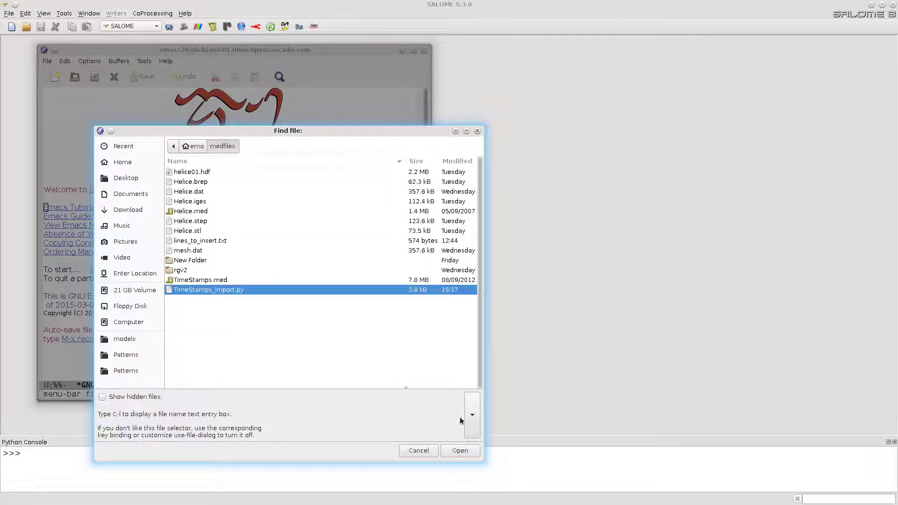
pyautogui.click(460, 451)
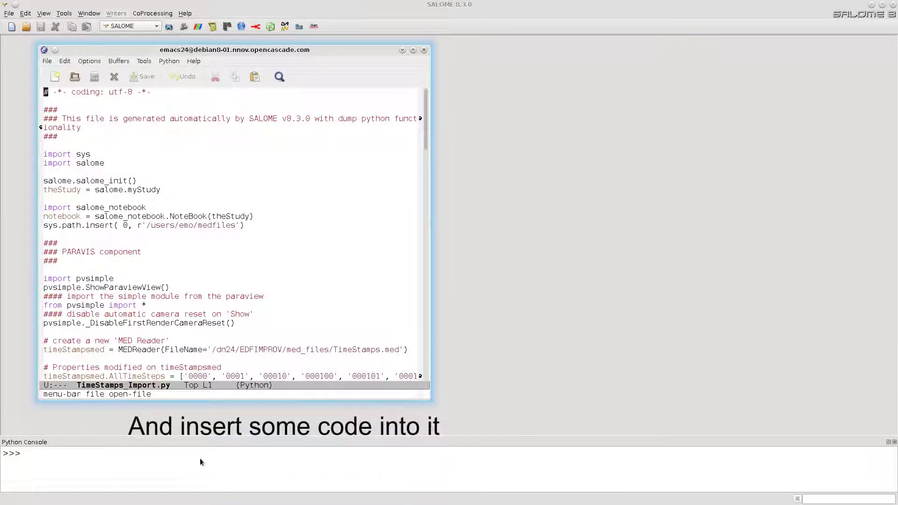
# - Hide Emacs, start a second GNU Emacs, and bring up its Find file dialog
pyautogui.click(16, 481)
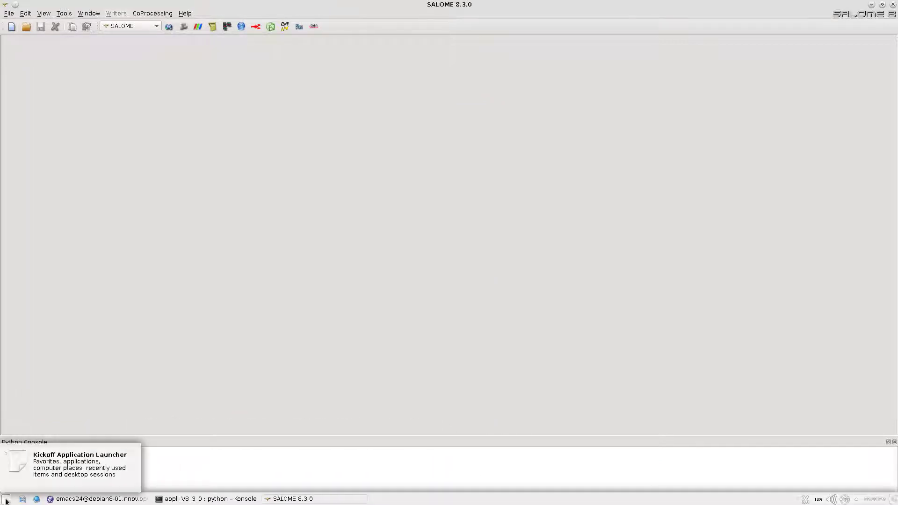
pyautogui.click(7, 499)
pyautogui.write('em')
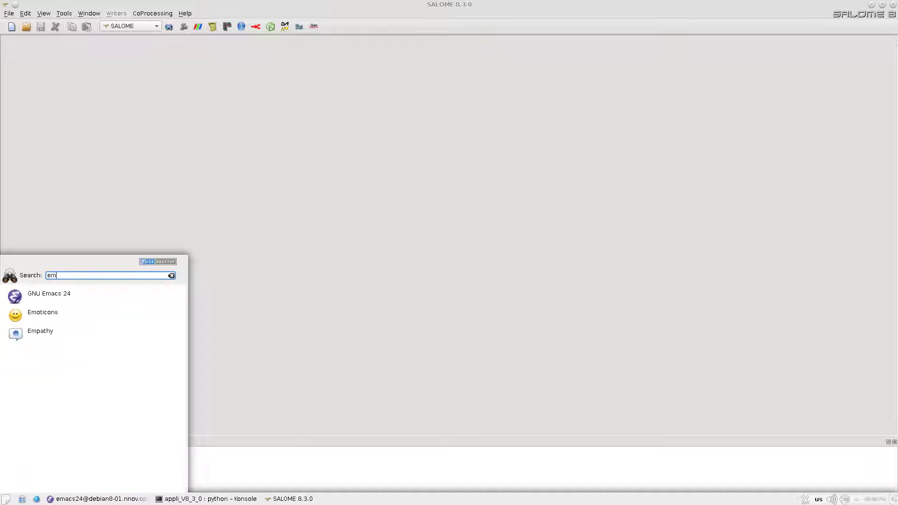
pyautogui.write('a')
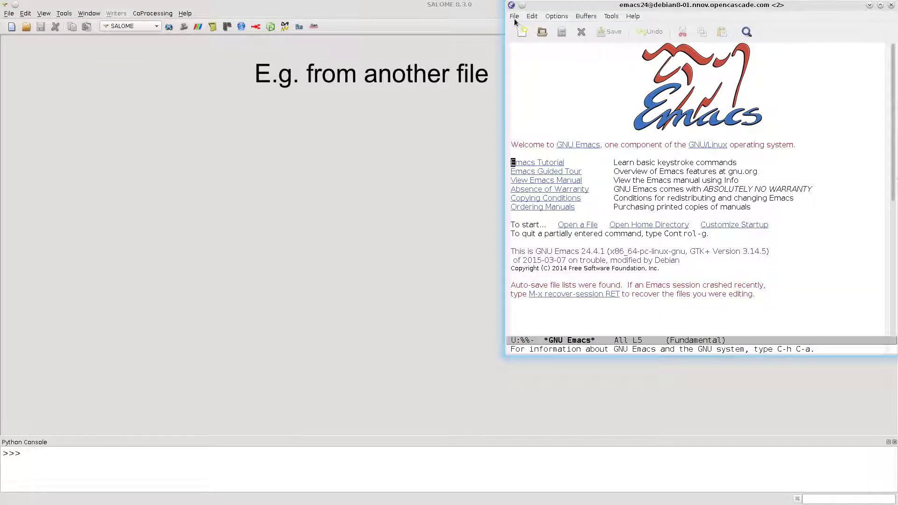
pyautogui.click(515, 18)
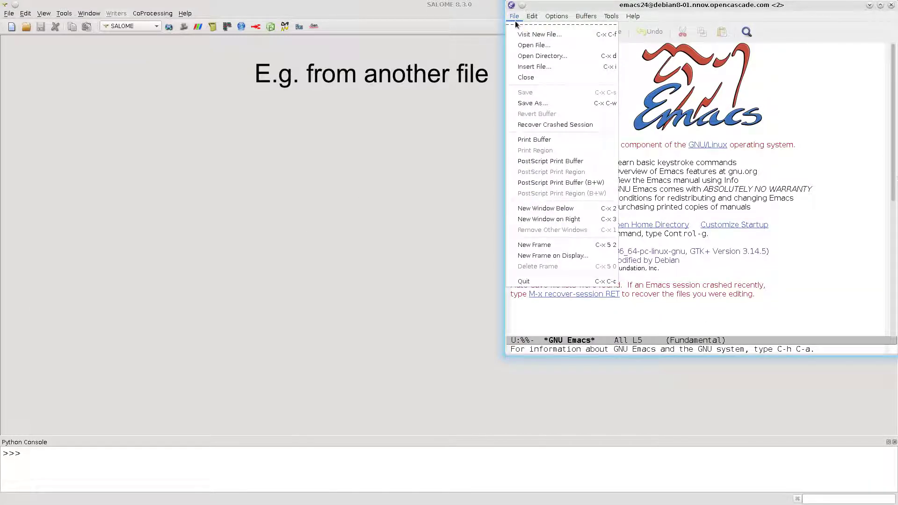
pyautogui.click(529, 46)
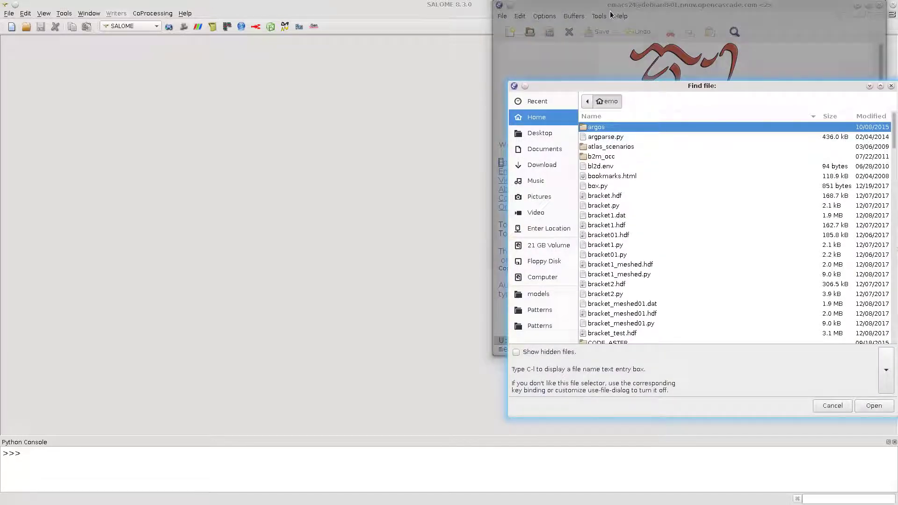
# - Open lines_to_insert.txt from medfiles, then Alt+Tab back to the script window
pyautogui.moveTo(621, 11); pyautogui.dragTo(610, 10)
pyautogui.moveTo(896, 143); pyautogui.dragTo(894, 239)
pyautogui.doubleClick(595, 186)
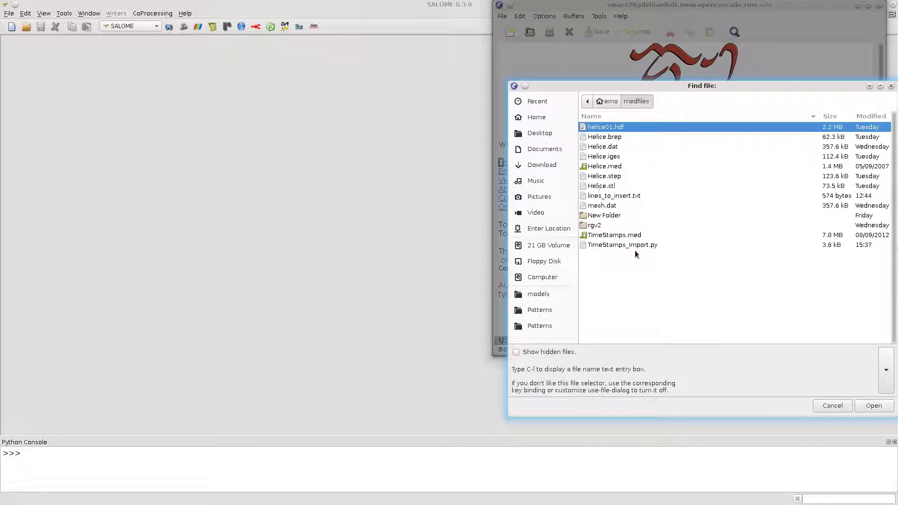
pyautogui.click(608, 197)
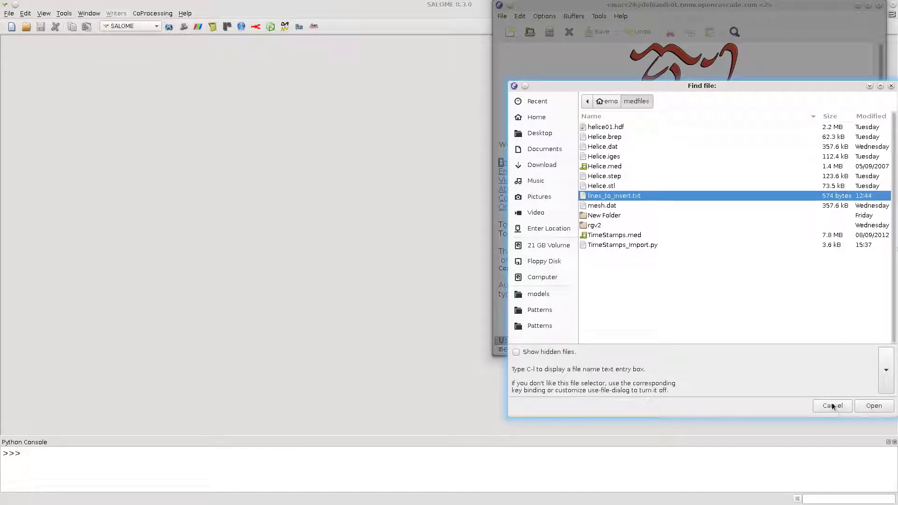
pyautogui.click(874, 406)
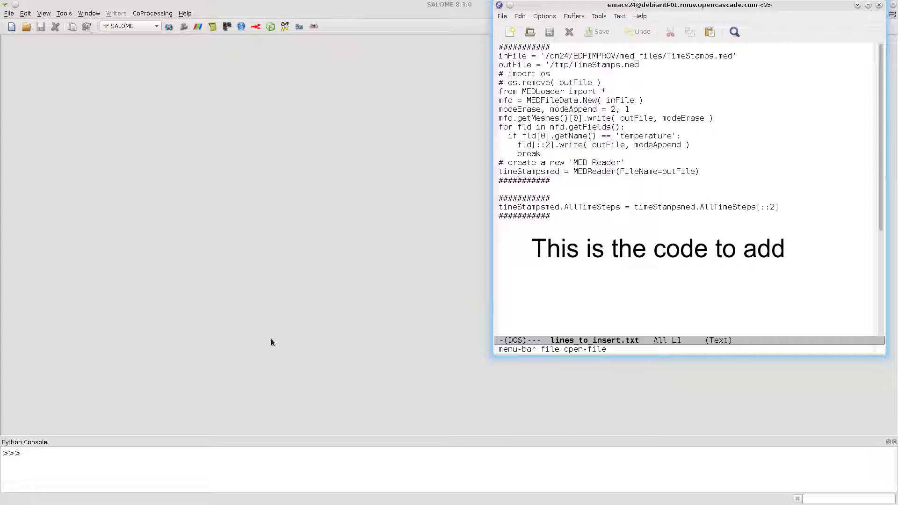
pyautogui.hotkey('alt', 'Tab')
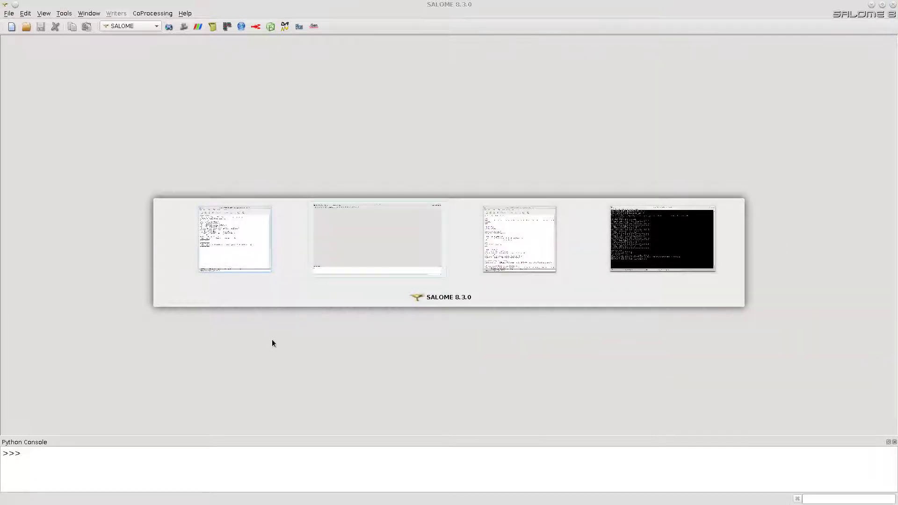
pyautogui.hotkey('alt', 'Tab')
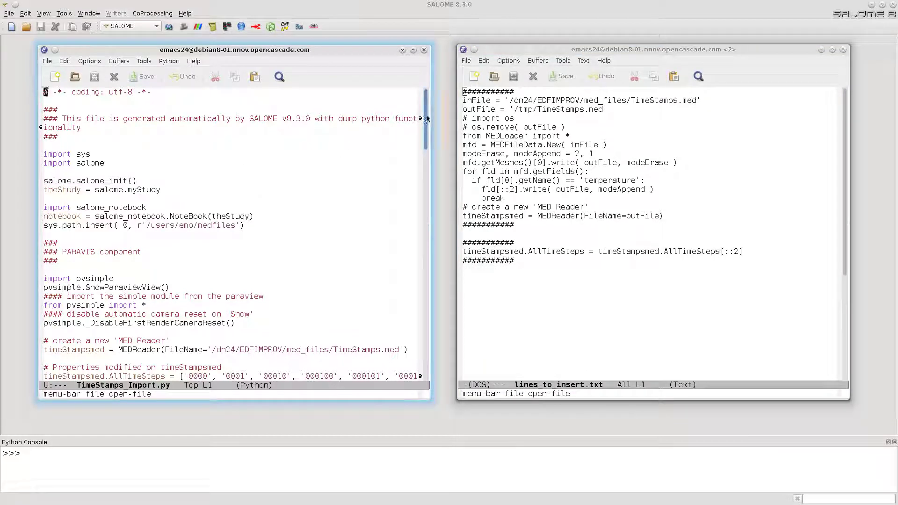
# - Comment out the 'timeStampsmed = MEDReader' line and insert a blank line above its comment
pyautogui.press('Down')
pyautogui.press('Down')
pyautogui.press('Down')
pyautogui.moveTo(425, 126); pyautogui.dragTo(427, 138)
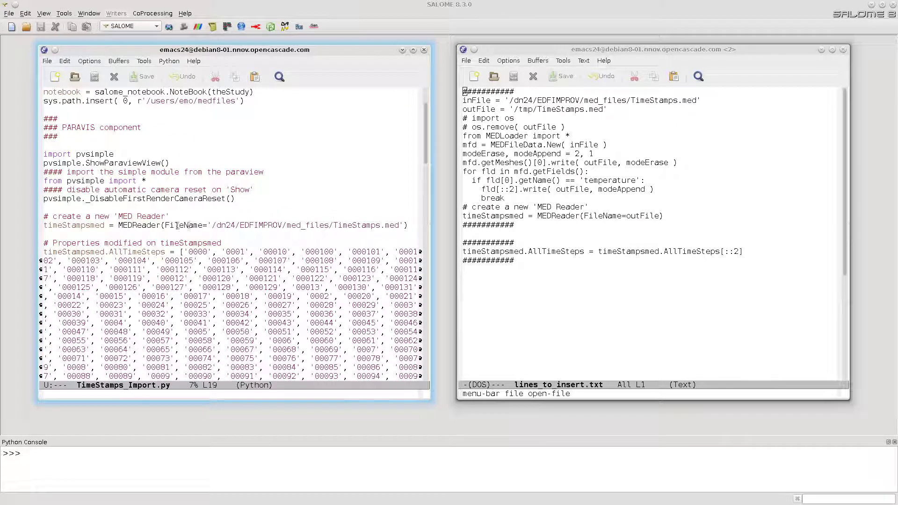
pyautogui.click(45, 226)
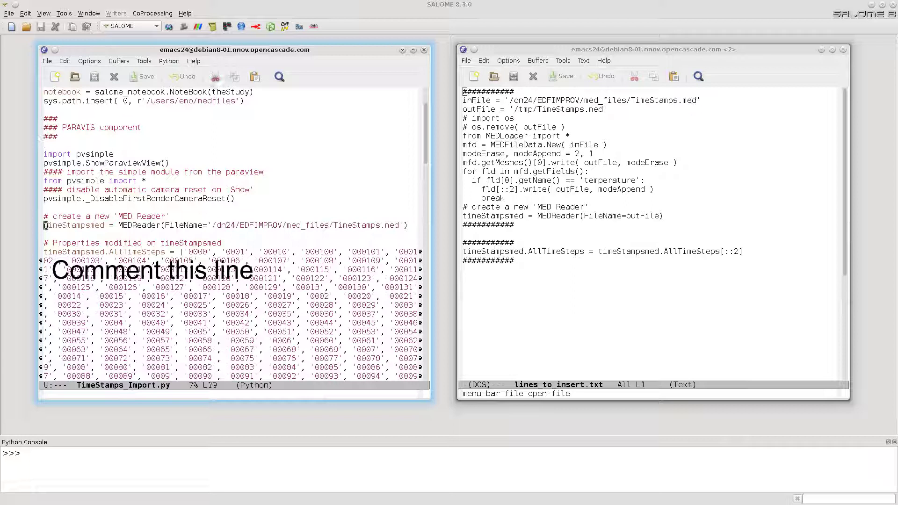
pyautogui.write('#')
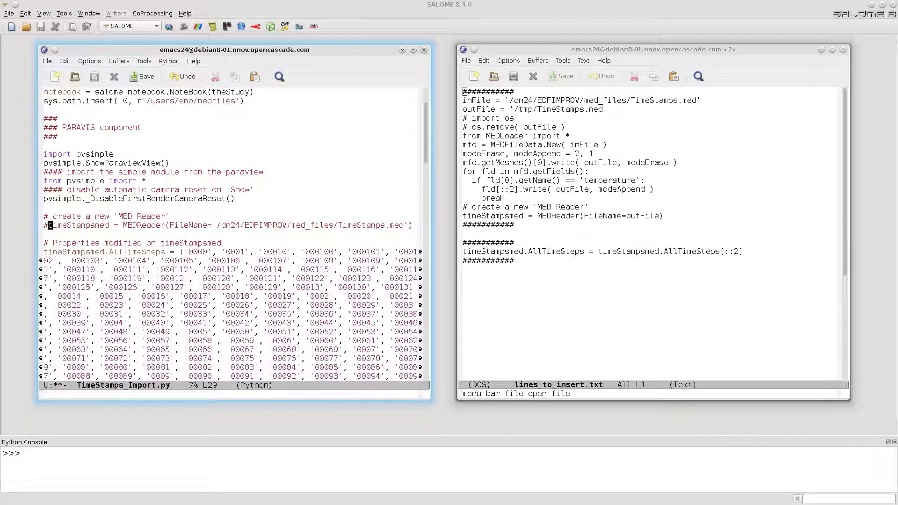
pyautogui.click(47, 207)
pyautogui.press('Return')
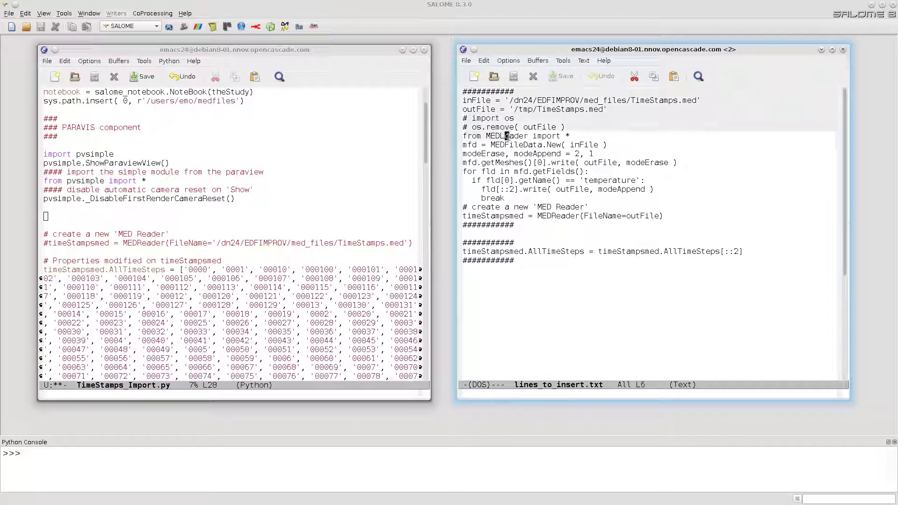
# - Copy lines 1-16 of lines_to_insert.txt and paste them into the script's blank line
pyautogui.moveTo(463, 92); pyautogui.dragTo(526, 231)
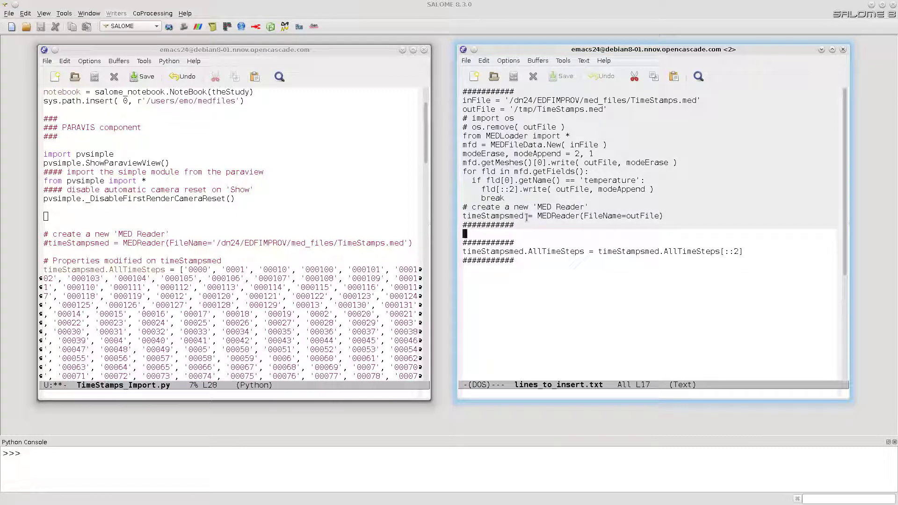
pyautogui.click(484, 60)
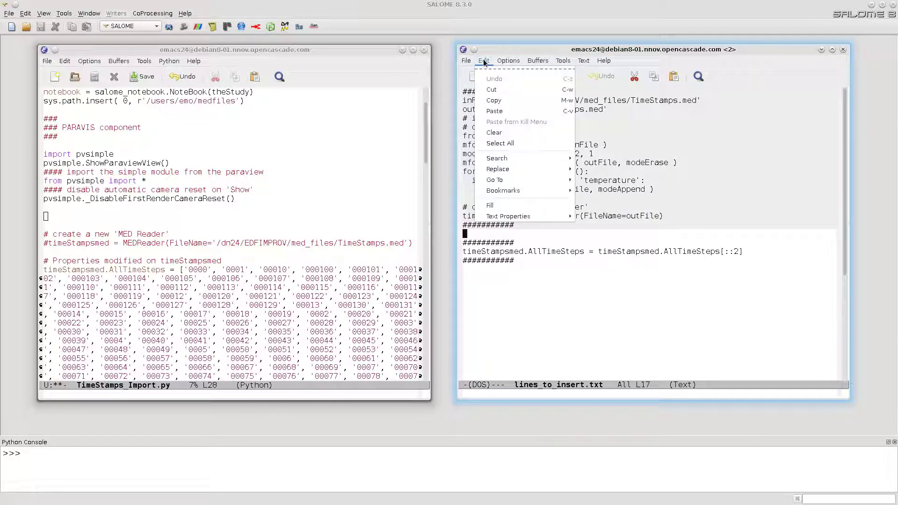
pyautogui.click(494, 101)
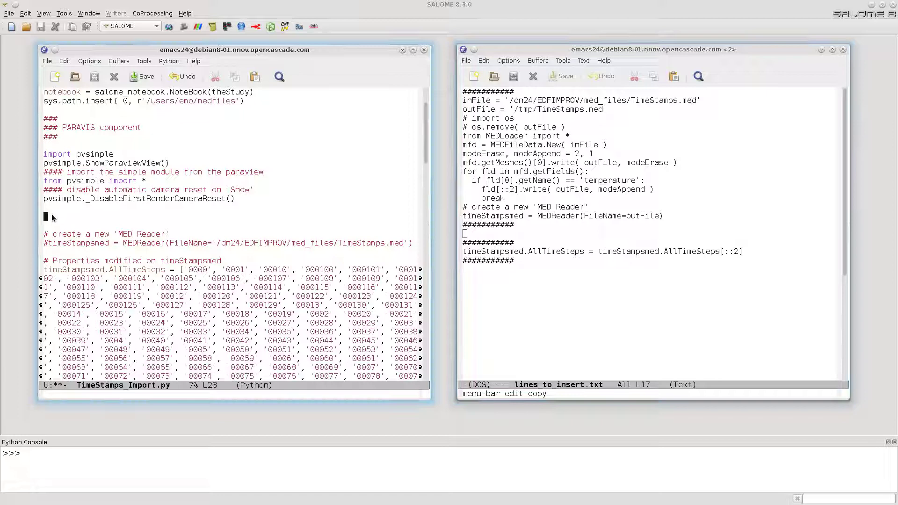
pyautogui.click(69, 82)
pyautogui.click(64, 61)
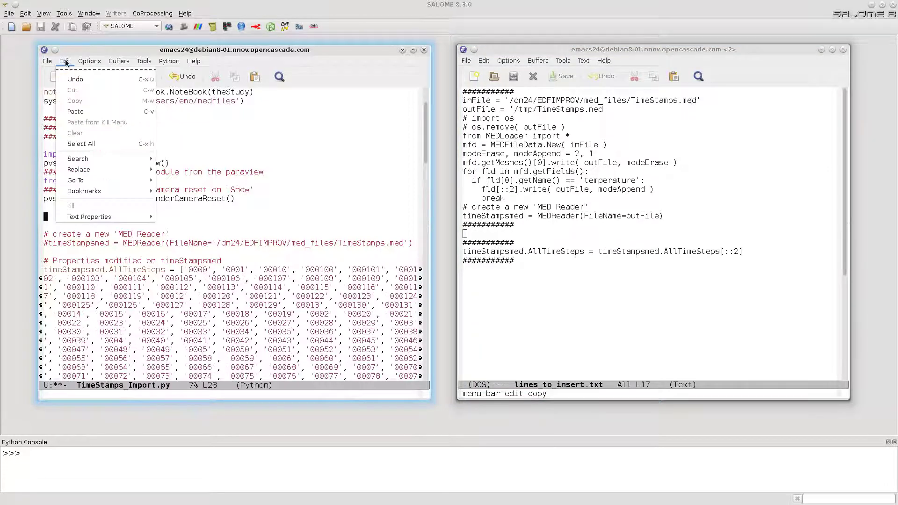
pyautogui.click(80, 115)
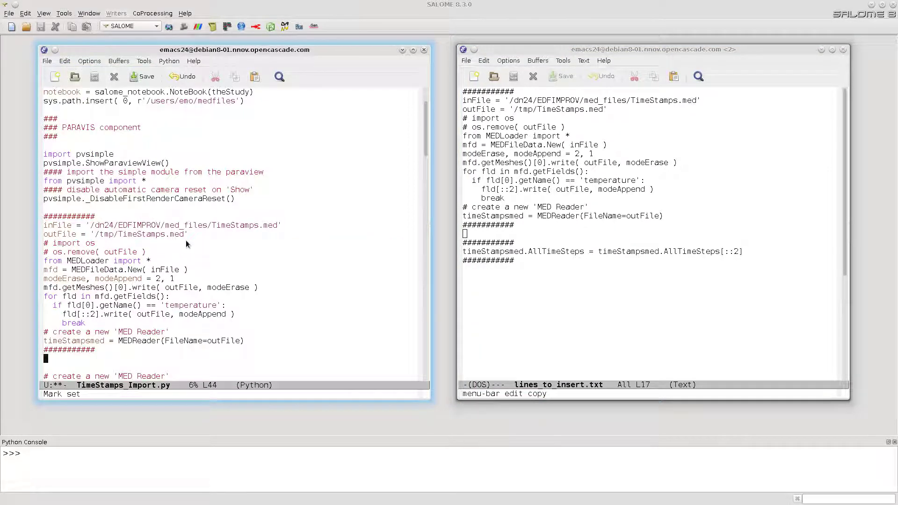
# - Change the outFile path from the tmp folder to medfiles/TimeStamps_cropped.med
pyautogui.click(115, 234)
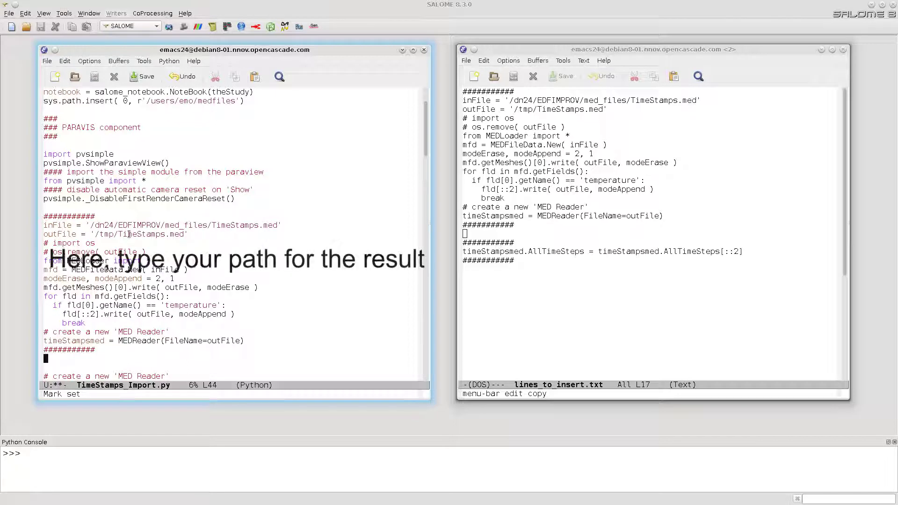
pyautogui.click(117, 234)
pyautogui.press('BackSpace')
pyautogui.press('BackSpace')
pyautogui.press('BackSpace')
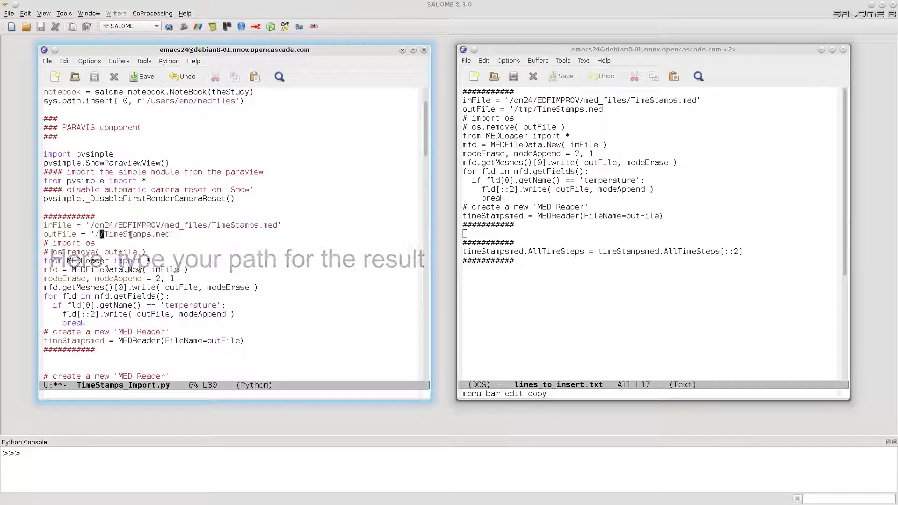
pyautogui.write('dn27/users_Linu')
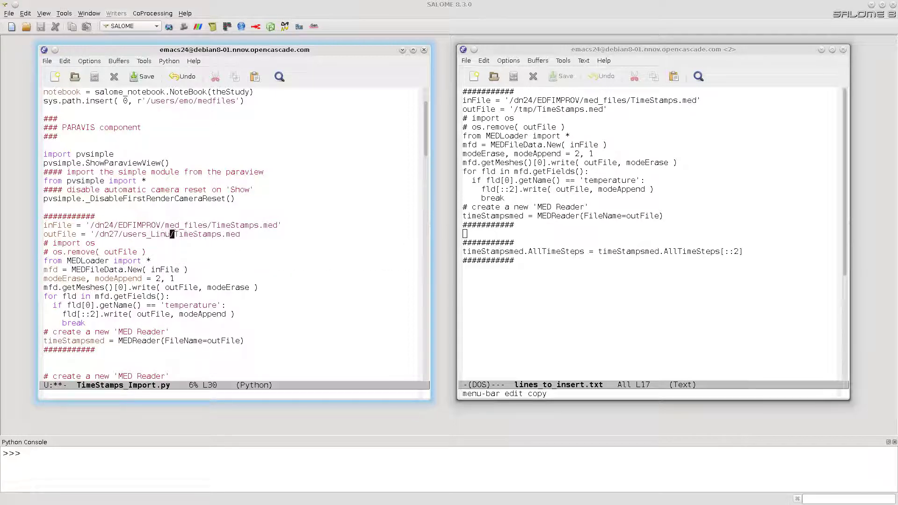
pyautogui.write('x/emo/medfiles')
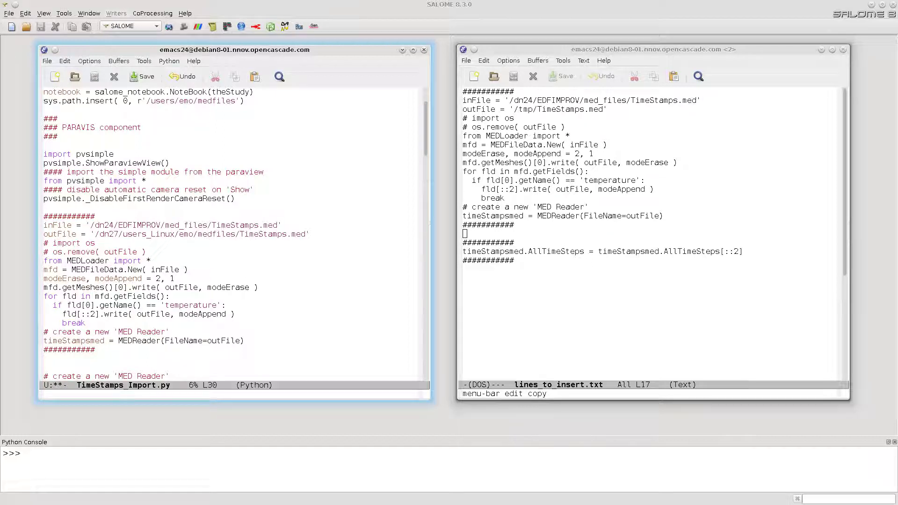
pyautogui.press('Right')
pyautogui.press('Right')
pyautogui.press('Right')
pyautogui.write('_cropped')
pyautogui.moveTo(425, 133); pyautogui.dragTo(421, 189)
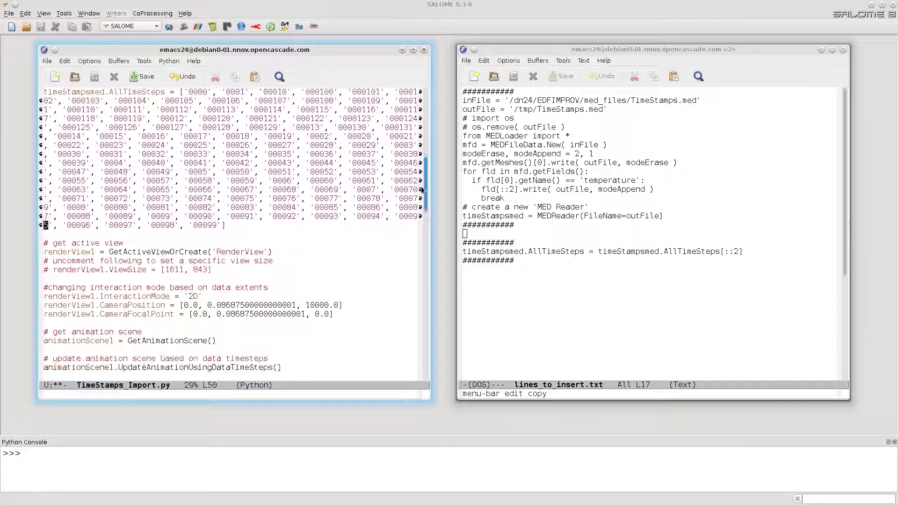
# - Add blank lines after AllTimeSteps and paste the three every-second-step lines there
pyautogui.click(128, 237)
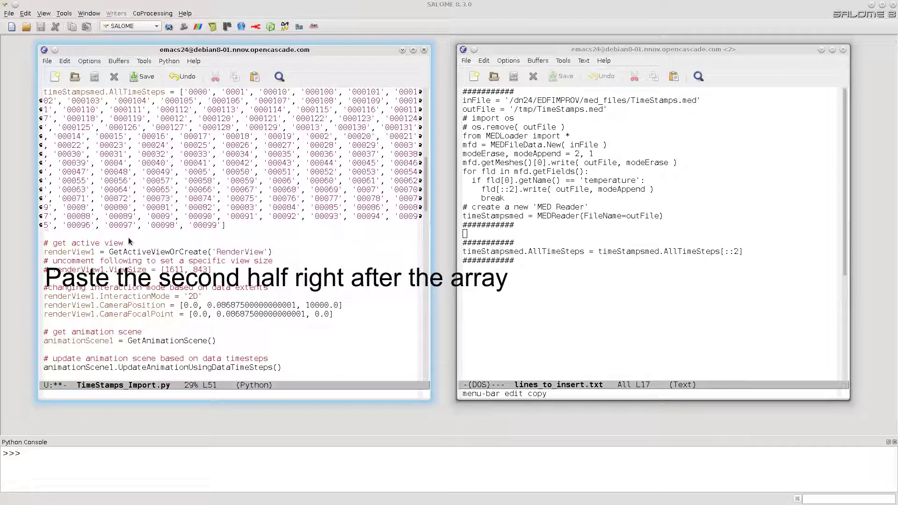
pyautogui.press('Return')
pyautogui.press('Return')
pyautogui.press('Up')
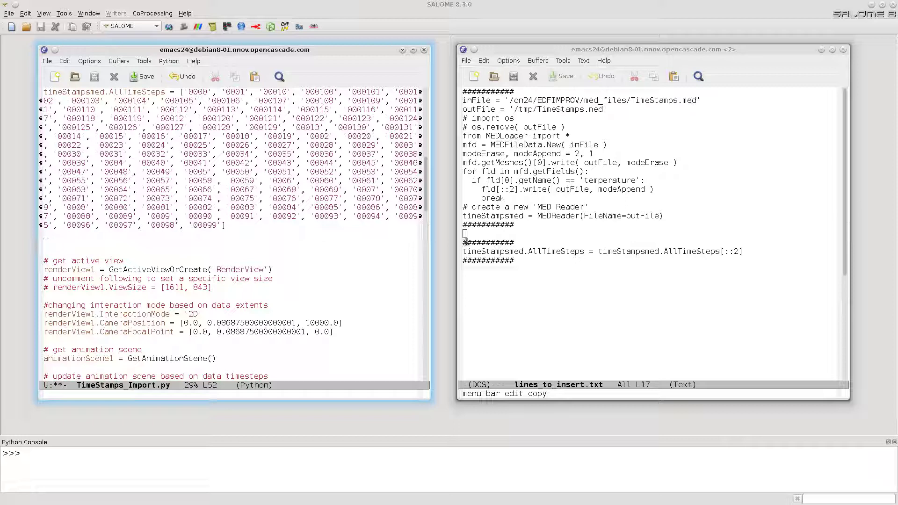
pyautogui.moveTo(464, 242); pyautogui.dragTo(516, 260)
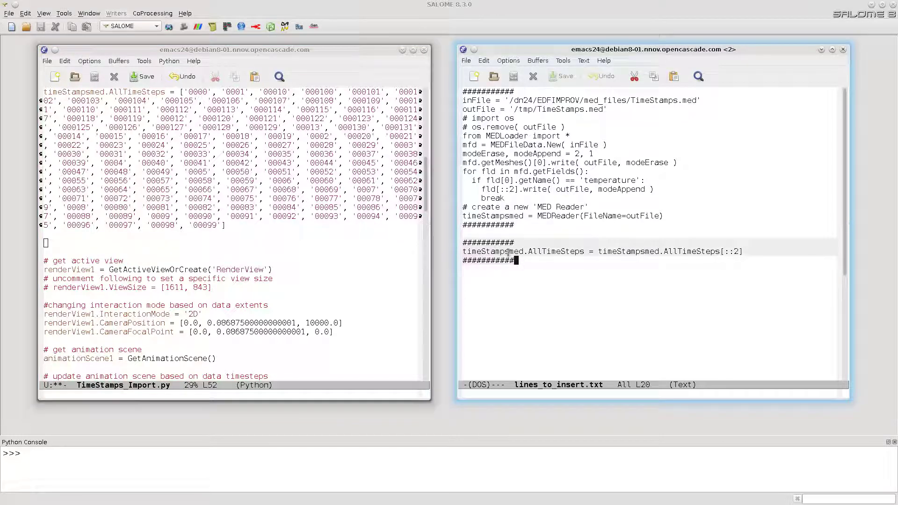
pyautogui.click(484, 61)
pyautogui.click(495, 101)
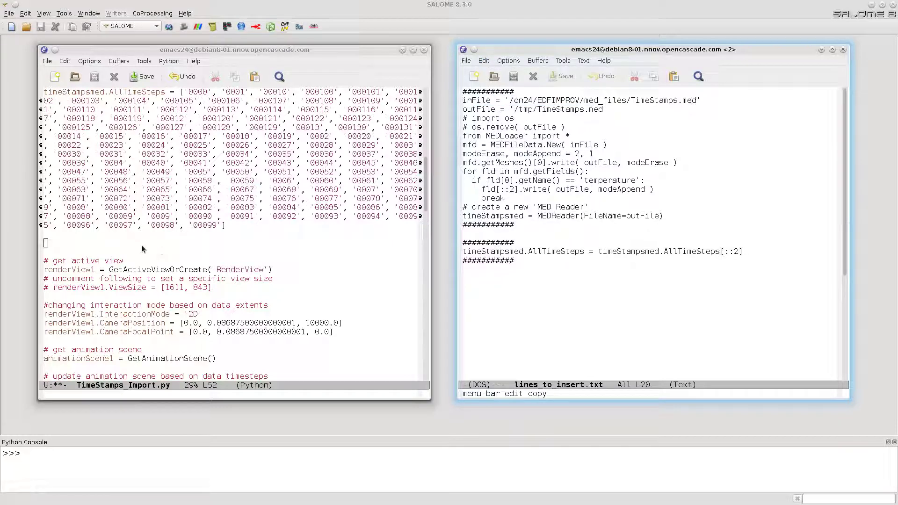
pyautogui.click(51, 243)
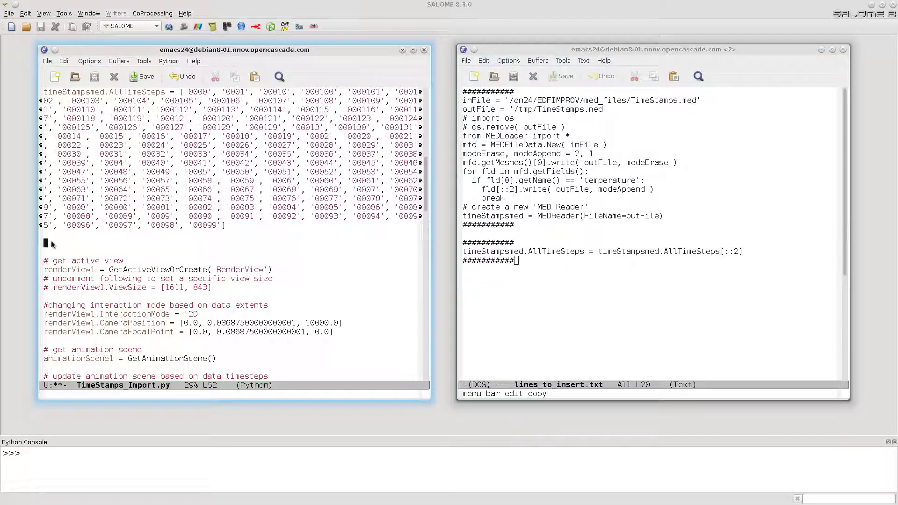
pyautogui.click(66, 62)
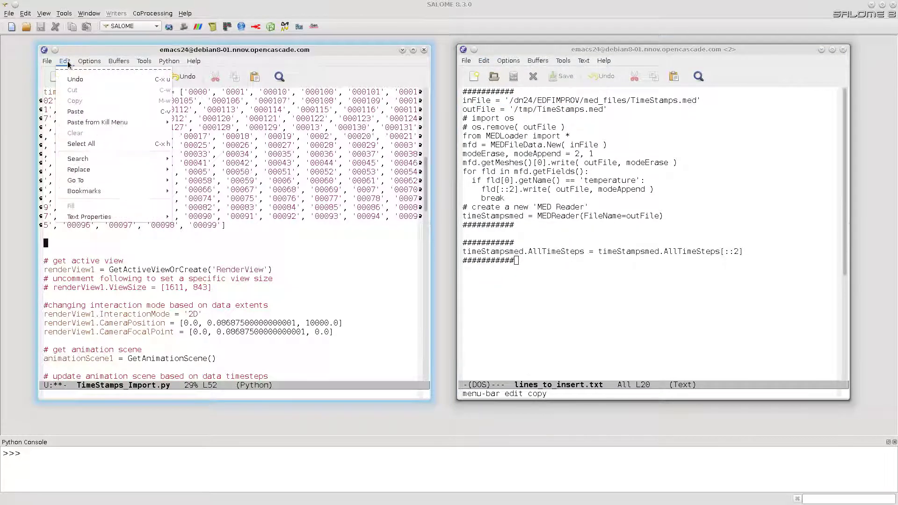
pyautogui.click(75, 111)
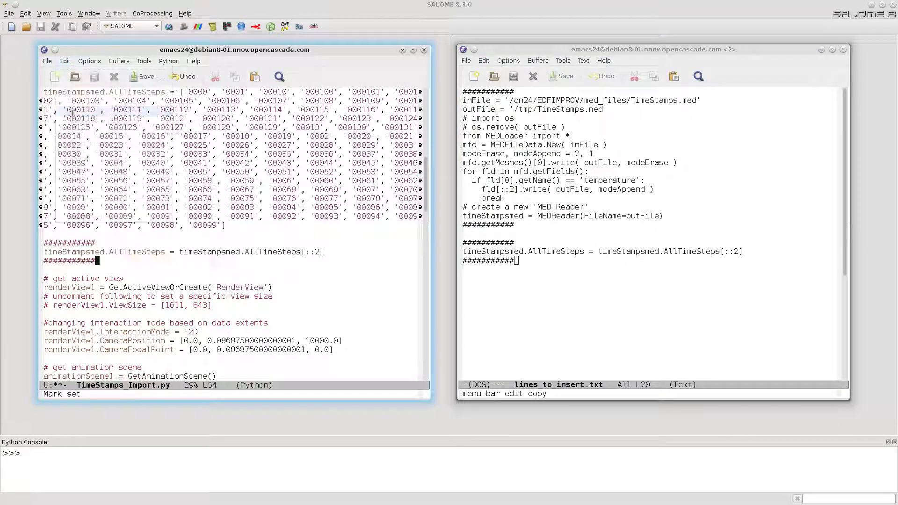
# - Save the script under the new name TimeStamps_Cropping.py
pyautogui.click(47, 62)
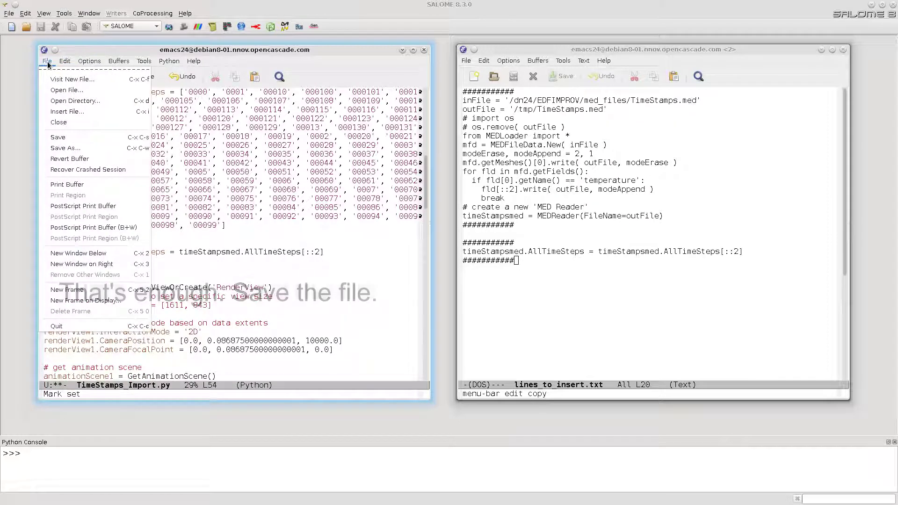
pyautogui.click(64, 149)
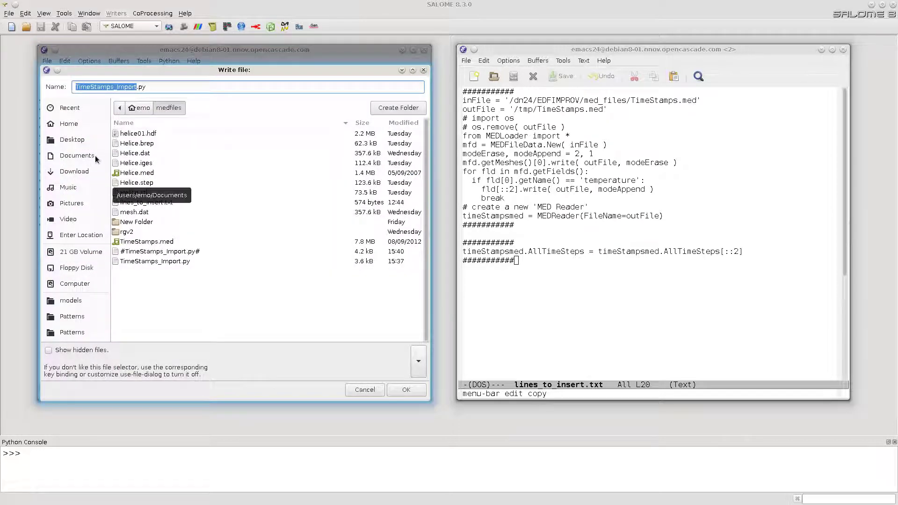
pyautogui.click(138, 86)
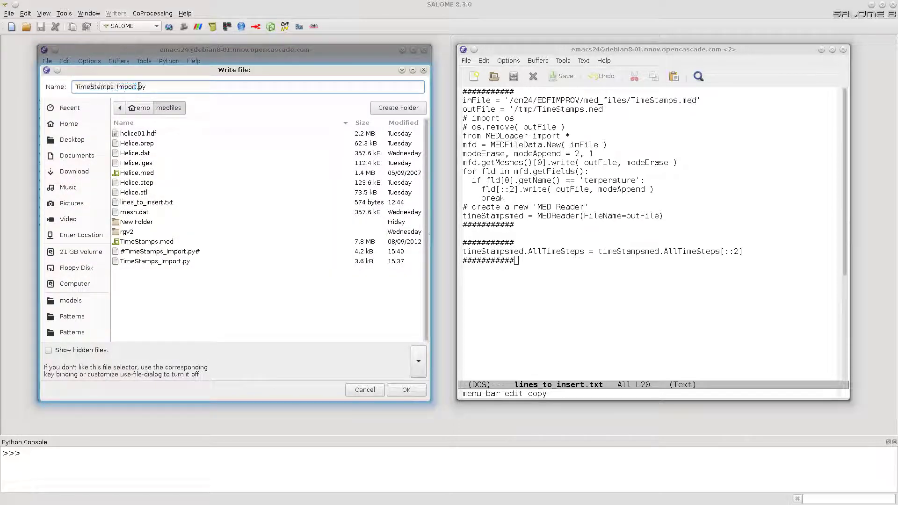
pyautogui.press('BackSpace')
pyautogui.press('BackSpace')
pyautogui.press('BackSpace')
pyautogui.press('BackSpace')
pyautogui.press('BackSpace')
pyautogui.press('BackSpace')
pyautogui.write('Cr')
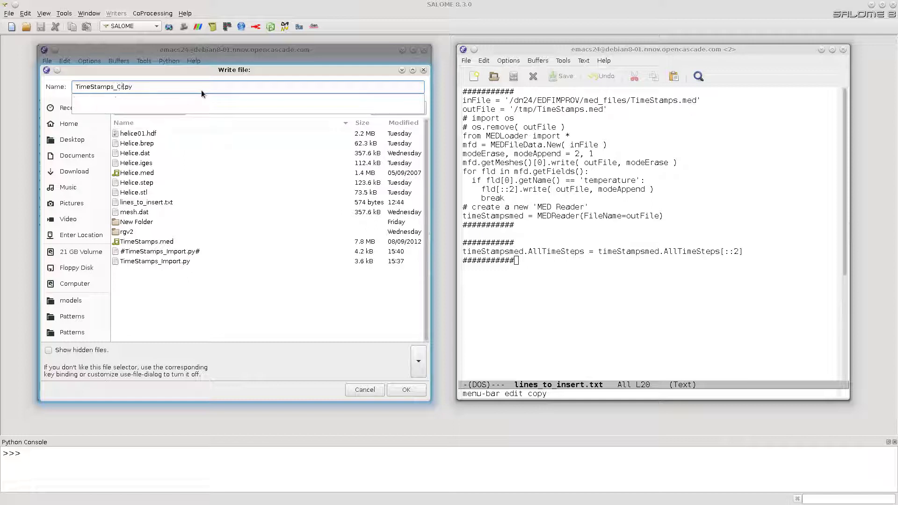
pyautogui.write('oppin')
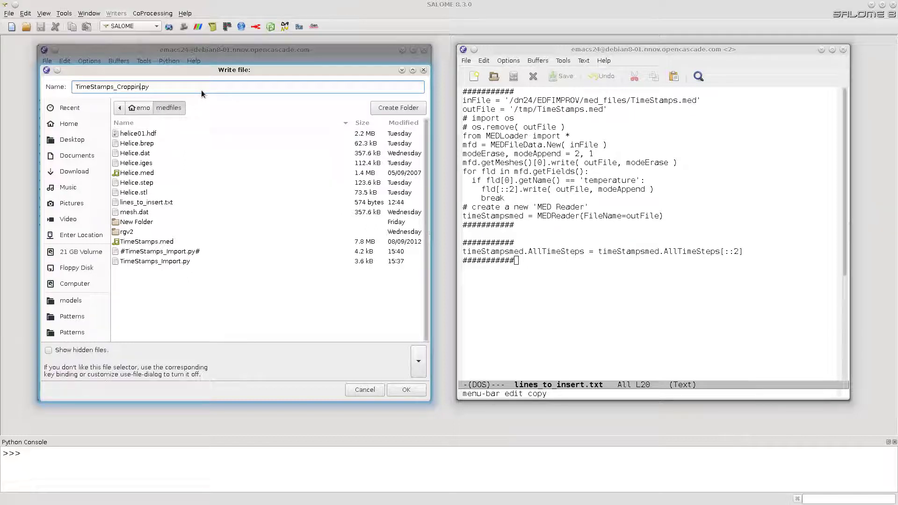
pyautogui.write('g')
pyautogui.press('Return')
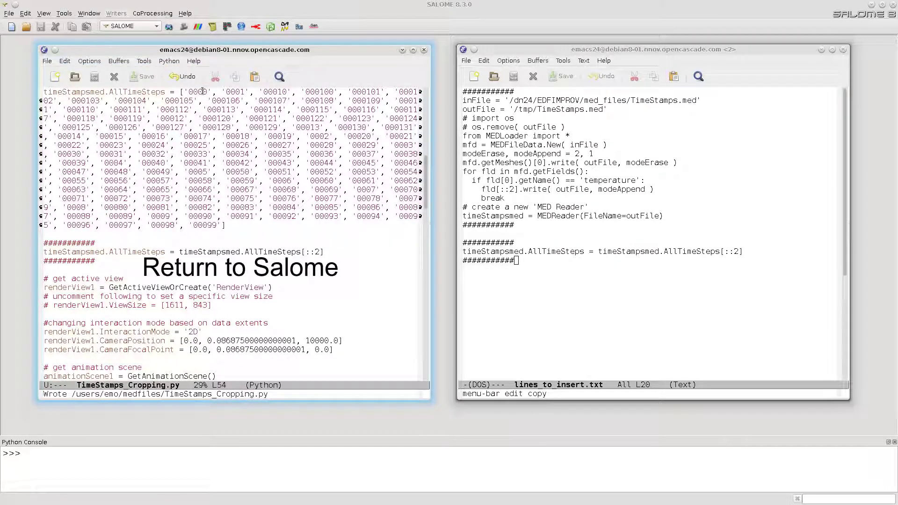
# - Back in SALOME, load and run TimeStamps_Cropping.py as a ParaVIS script
pyautogui.click(405, 9)
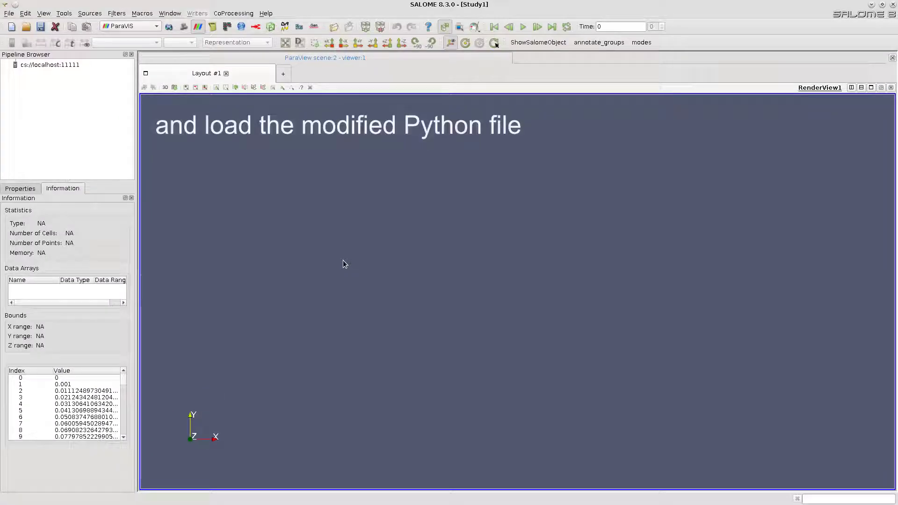
pyautogui.click(9, 14)
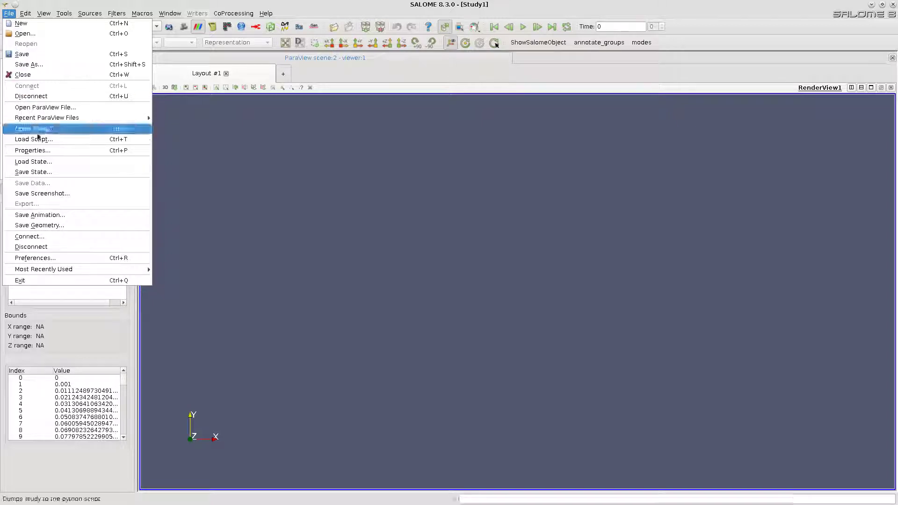
pyautogui.click(34, 140)
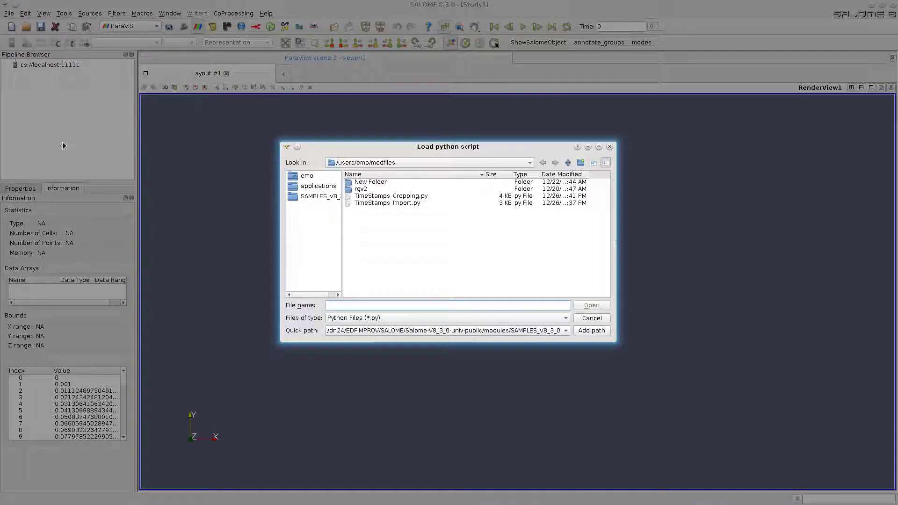
pyautogui.doubleClick(384, 197)
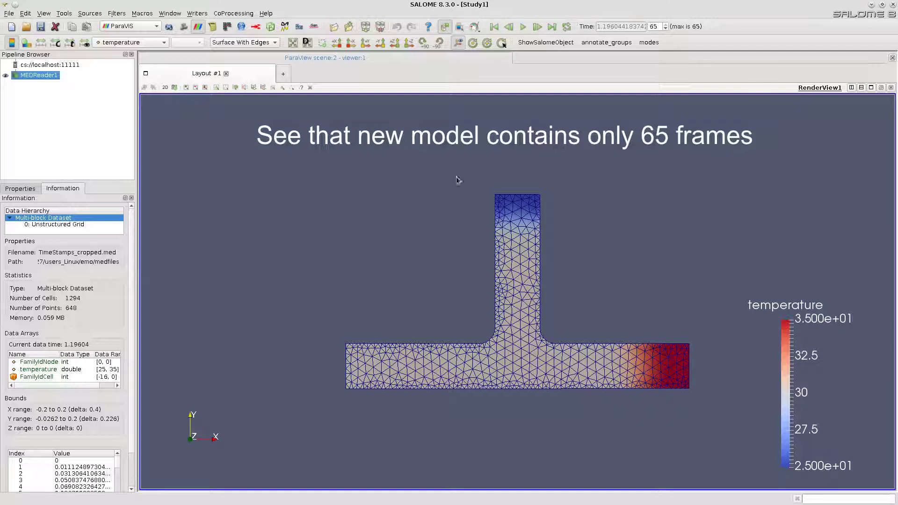
# - Step through the cropped time steps, including steps 30 and 1, ending on the last frame
pyautogui.click(665, 29)
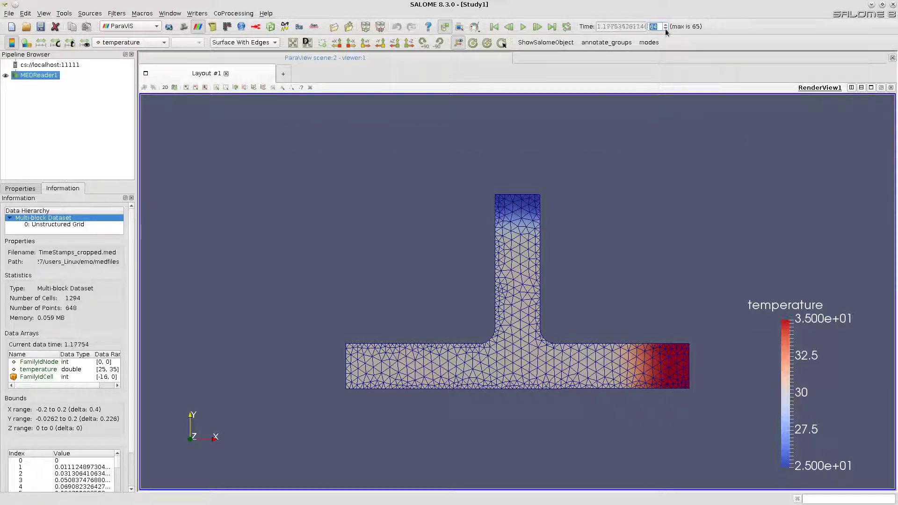
pyautogui.click(665, 28)
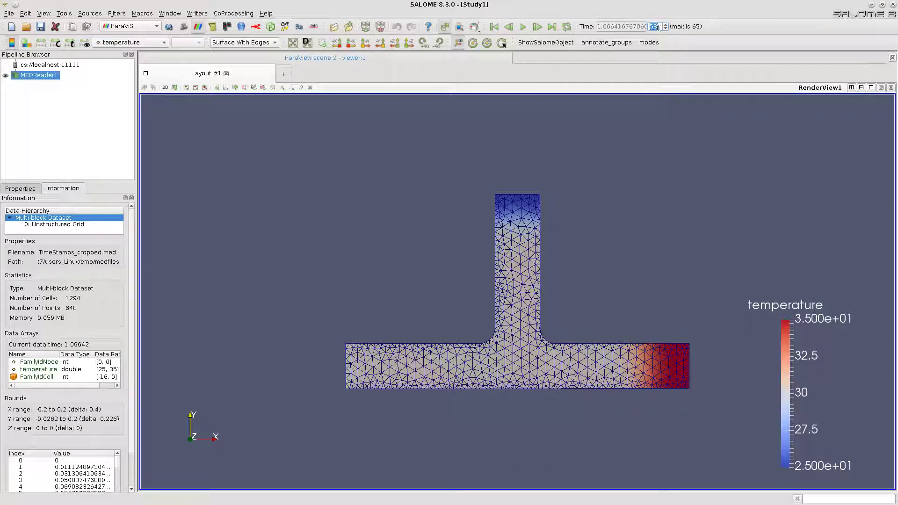
pyautogui.press('BackSpace')
pyautogui.write('10')
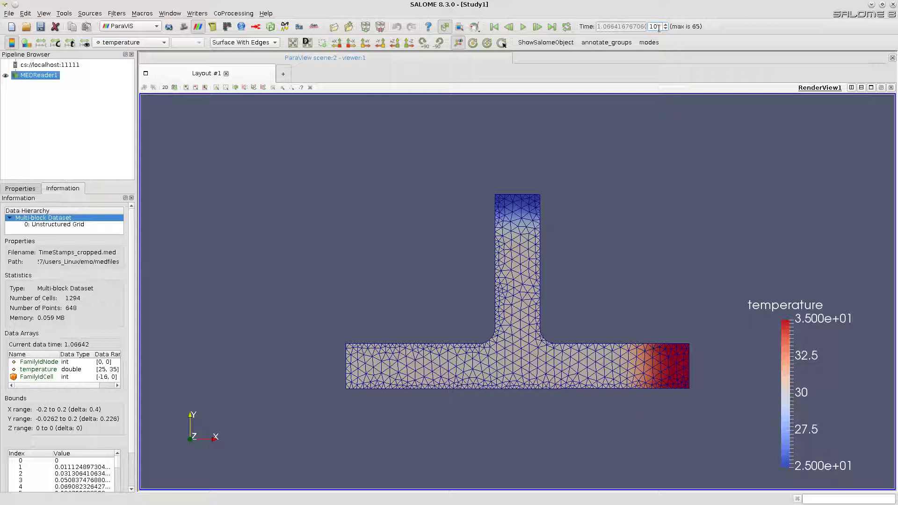
pyautogui.write('30')
pyautogui.press('Return')
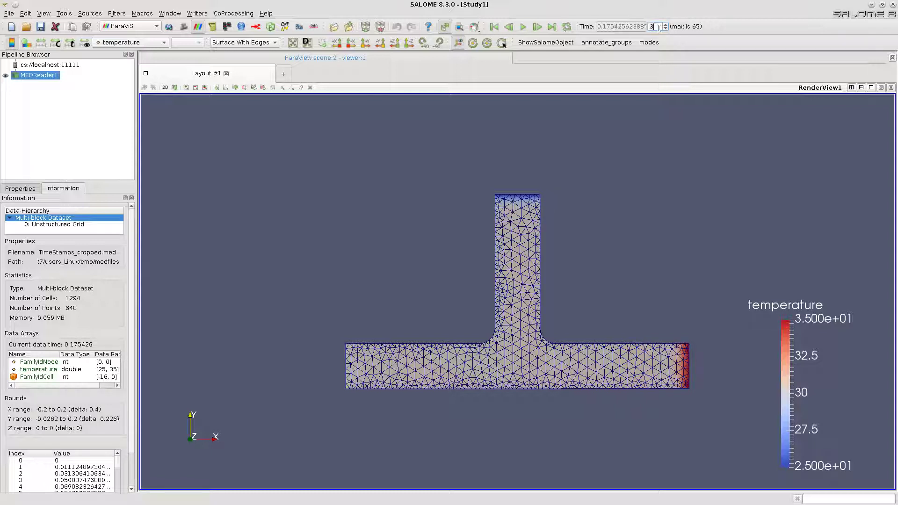
pyautogui.write('1')
pyautogui.press('Return')
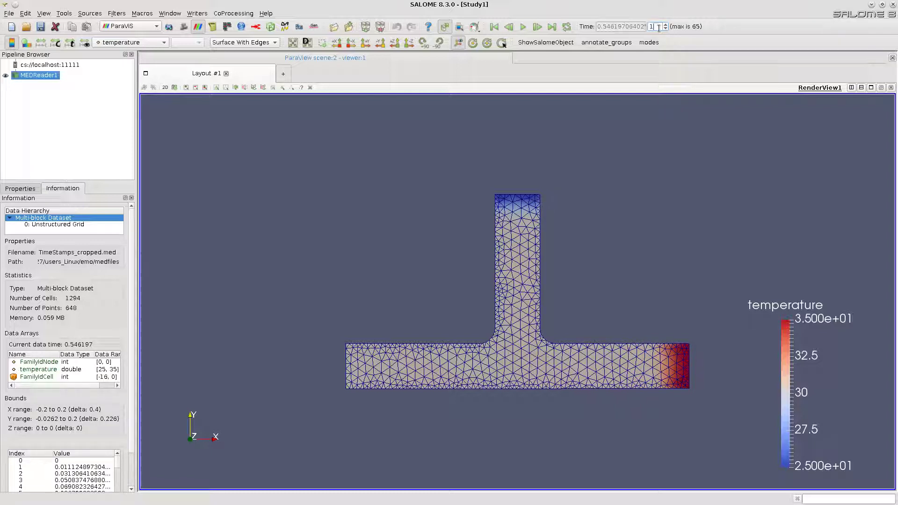
pyautogui.press('Return')
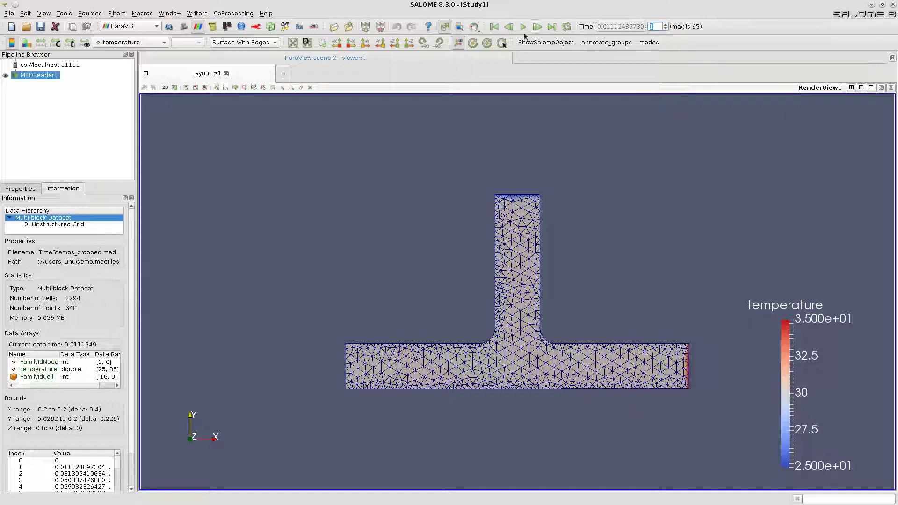
pyautogui.click(495, 26)
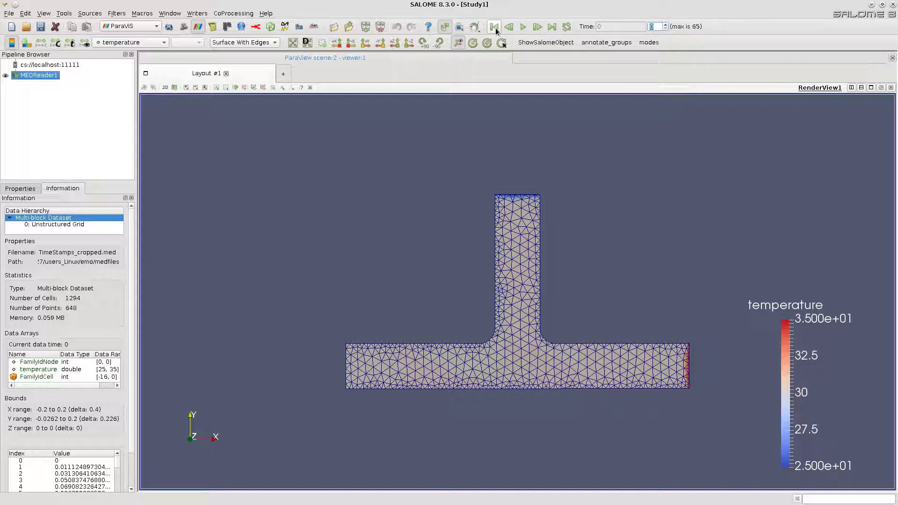
pyautogui.click(552, 26)
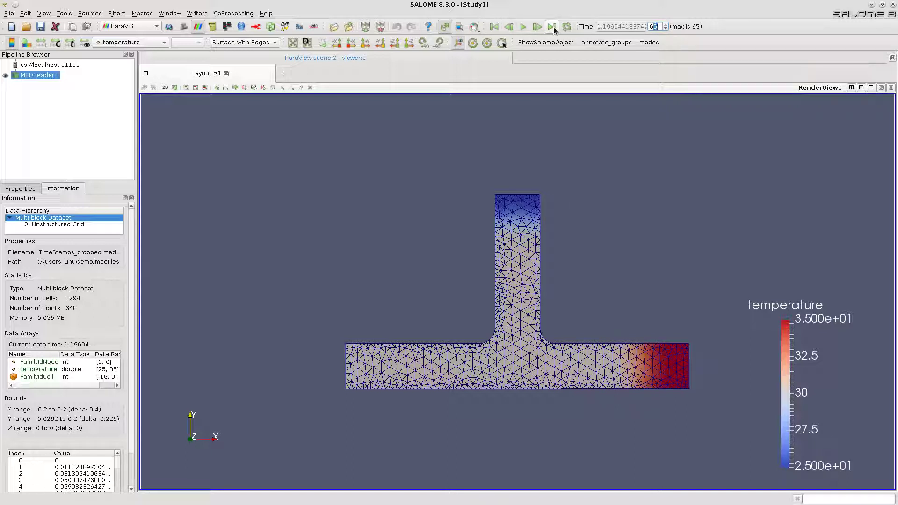